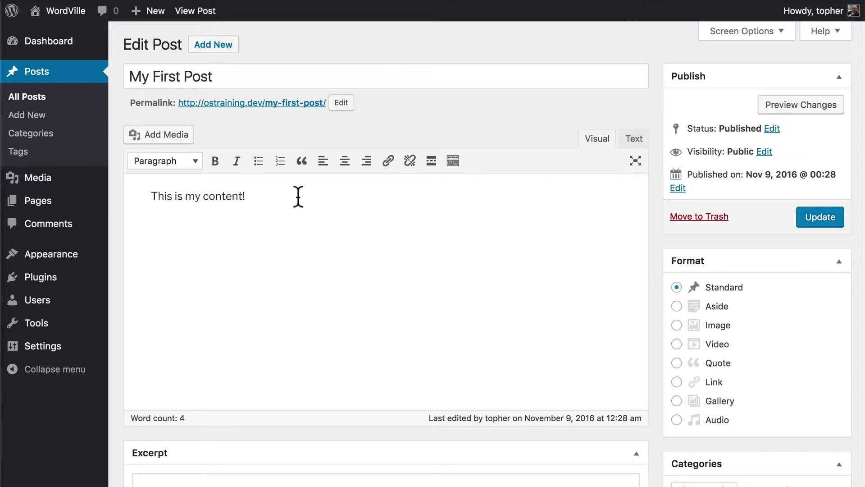
# - Format 'This is my content!' as Heading 1, Heading 2, then Heading 5, and return it to Paragraph
pyautogui.click(183, 163)
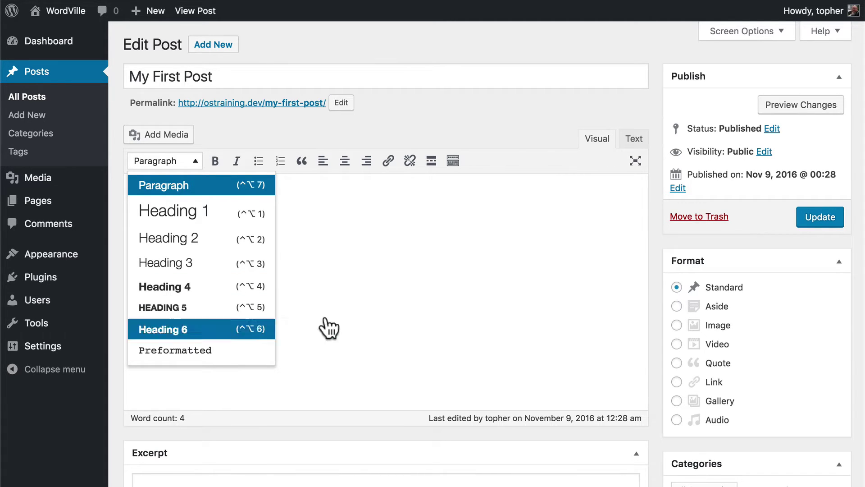
pyautogui.click(401, 286)
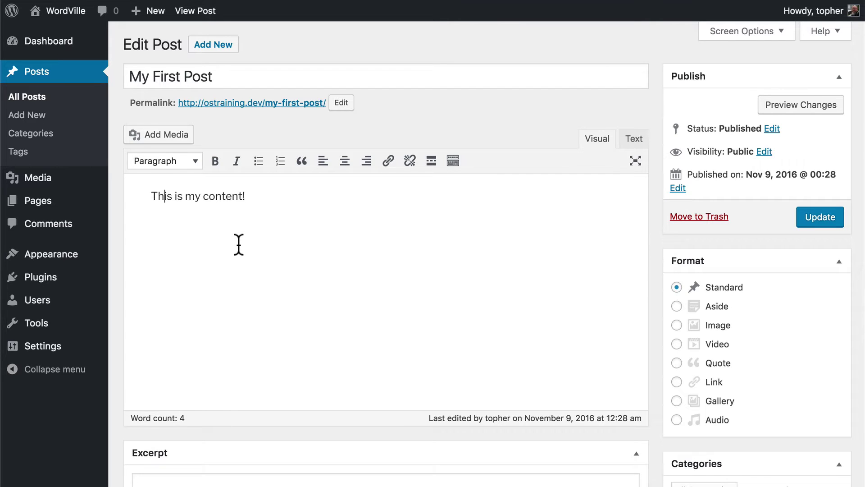
pyautogui.click(195, 163)
pyautogui.click(198, 211)
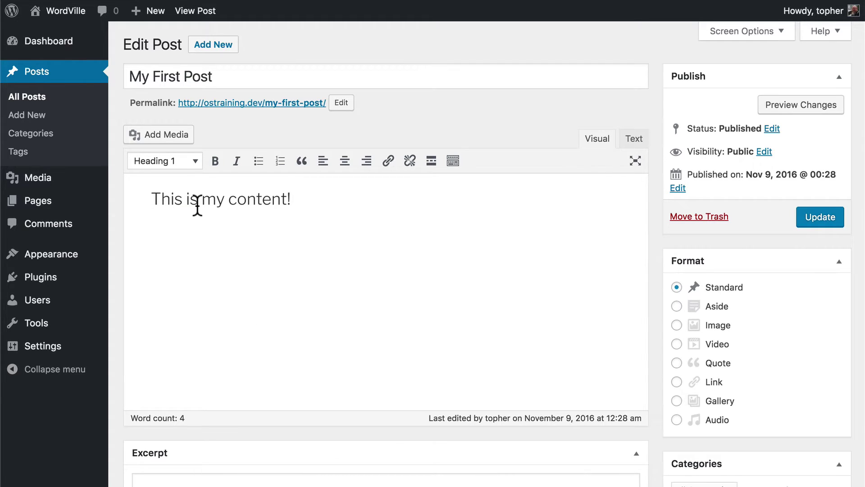
pyautogui.click(187, 163)
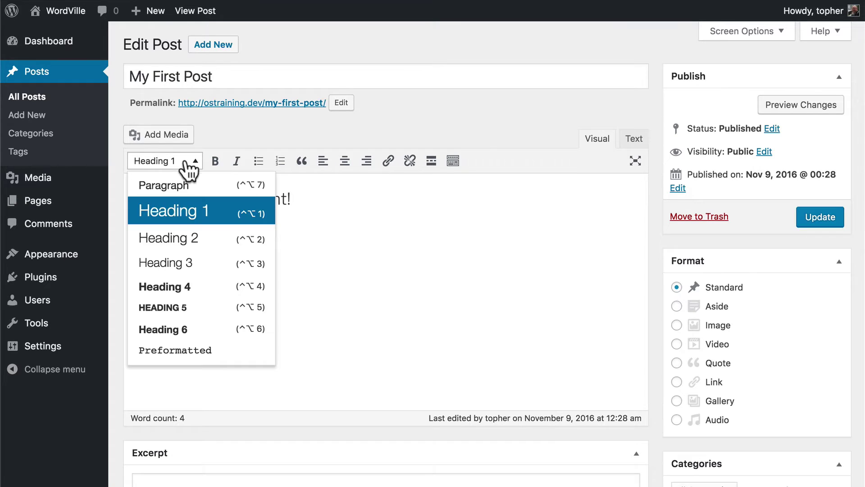
pyautogui.click(176, 247)
pyautogui.click(166, 162)
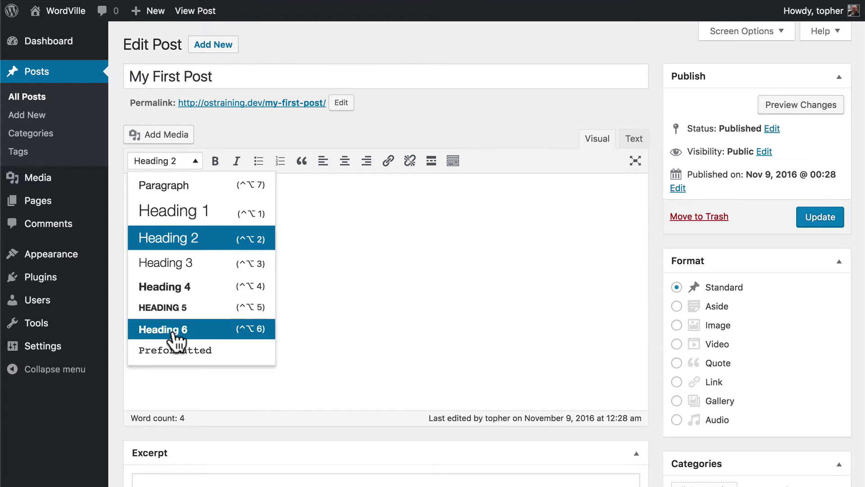
pyautogui.click(172, 306)
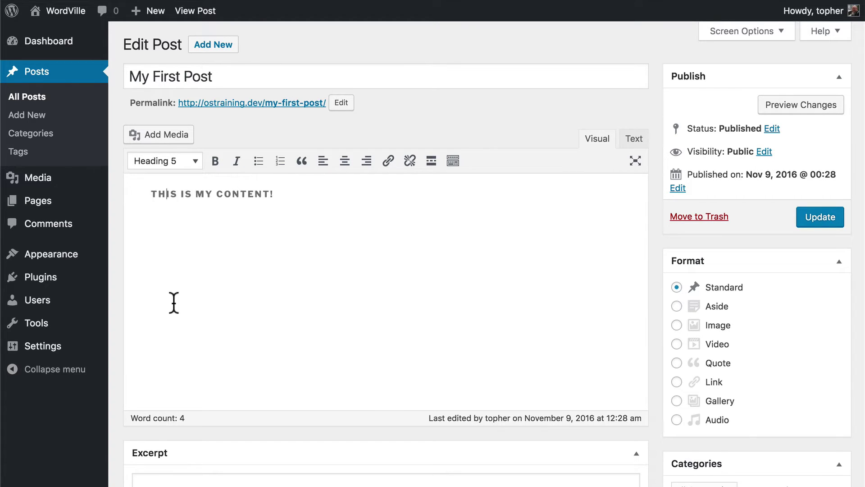
pyautogui.click(179, 171)
pyautogui.click(169, 182)
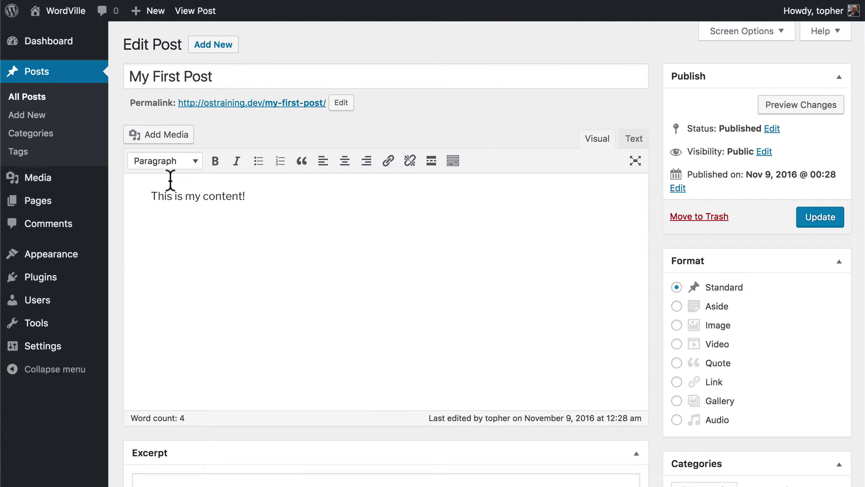
pyautogui.click(213, 163)
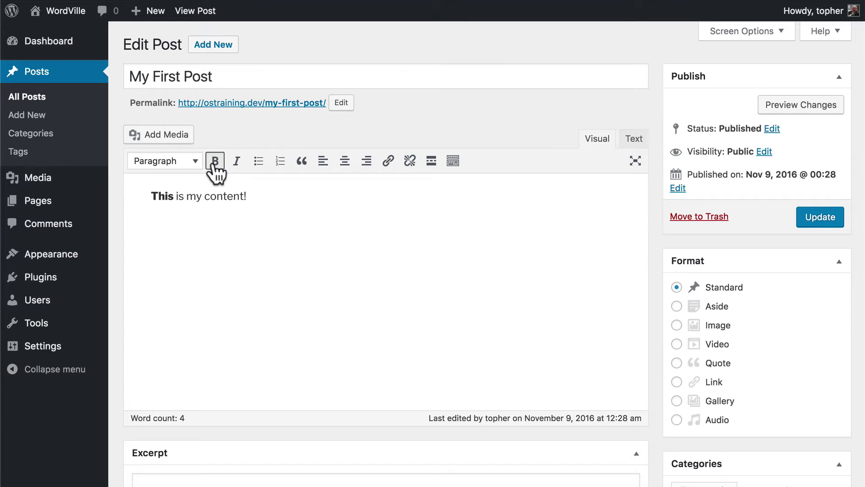
pyautogui.click(213, 164)
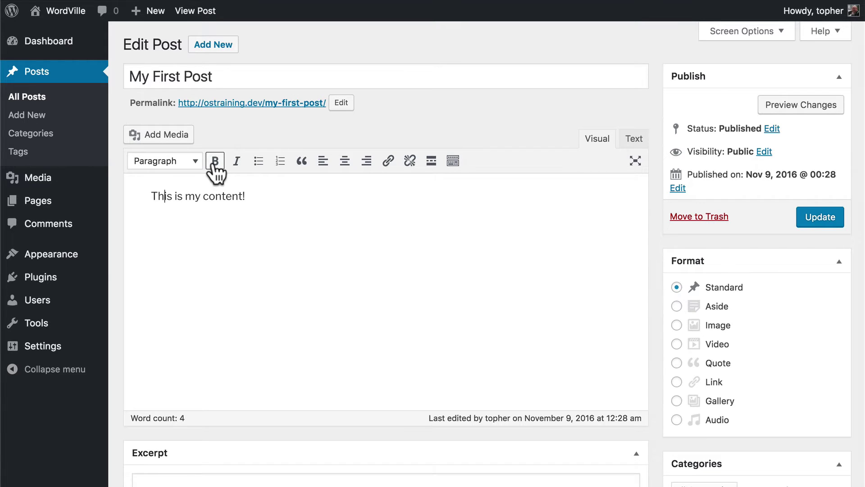
pyautogui.click(236, 162)
pyautogui.click(236, 162)
pyautogui.click(259, 164)
pyautogui.press('End')
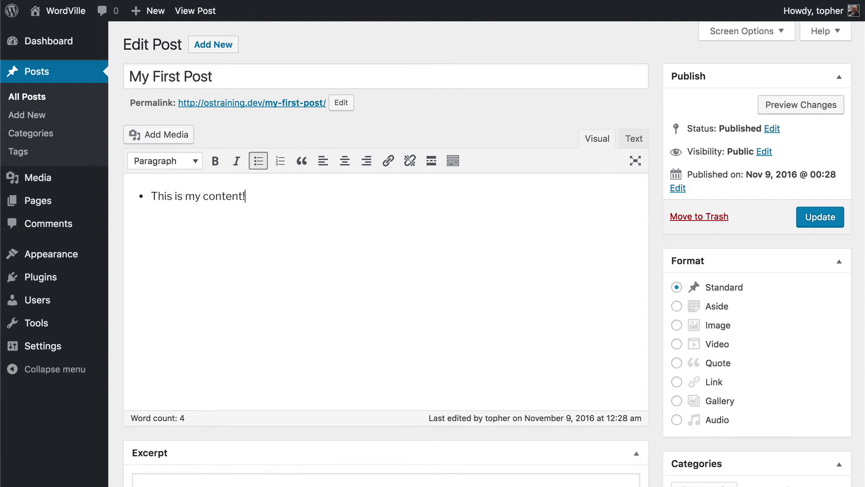
pyautogui.press('Return')
pyautogui.press('BackSpace')
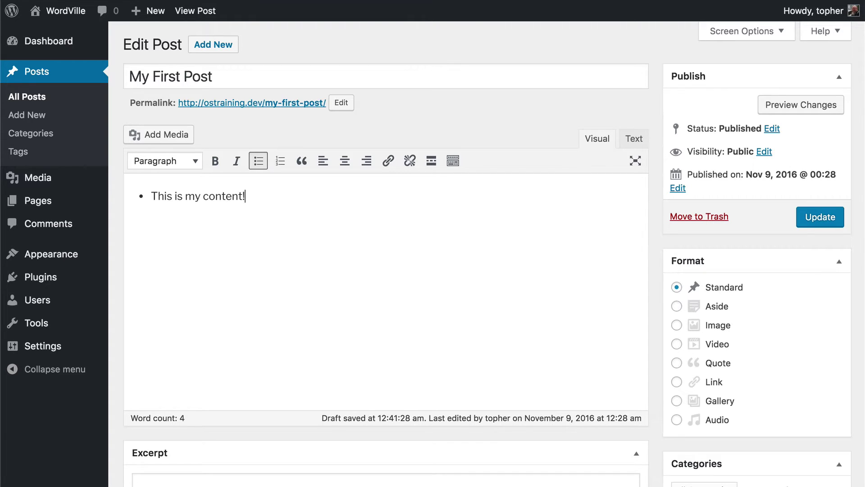
pyautogui.click(281, 168)
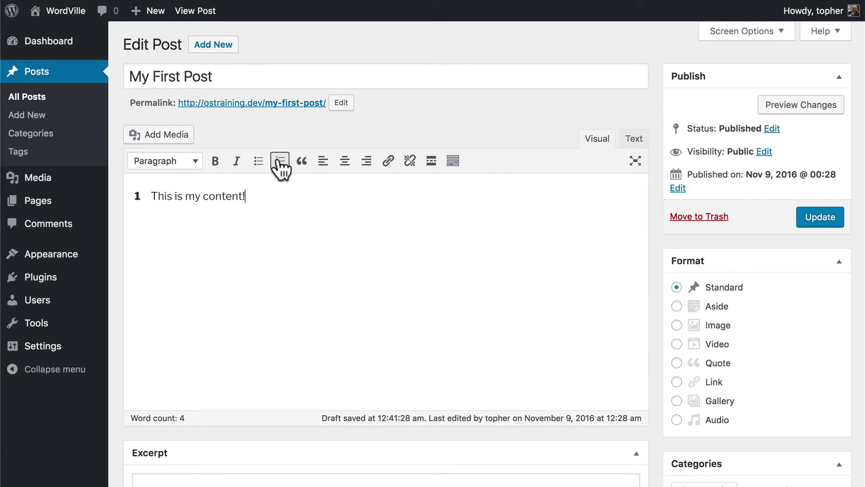
pyautogui.press('Return')
pyautogui.hotkey('ctrl', 'z')
pyautogui.hotkey('ctrl', 'z')
pyautogui.press('Return')
pyautogui.write('*')
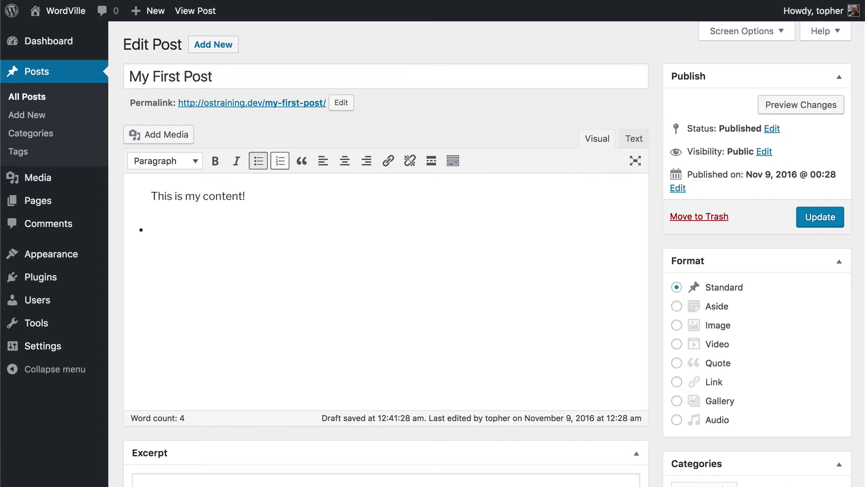
pyautogui.write('hi there!')
pyautogui.press('BackSpace')
pyautogui.press('BackSpace')
pyautogui.press('BackSpace')
pyautogui.press('BackSpace')
pyautogui.press('BackSpace')
pyautogui.press('BackSpace')
pyautogui.press('BackSpace')
pyautogui.press('BackSpace')
pyautogui.press('BackSpace')
pyautogui.press('BackSpace')
pyautogui.press('Return')
pyautogui.write('1. ')
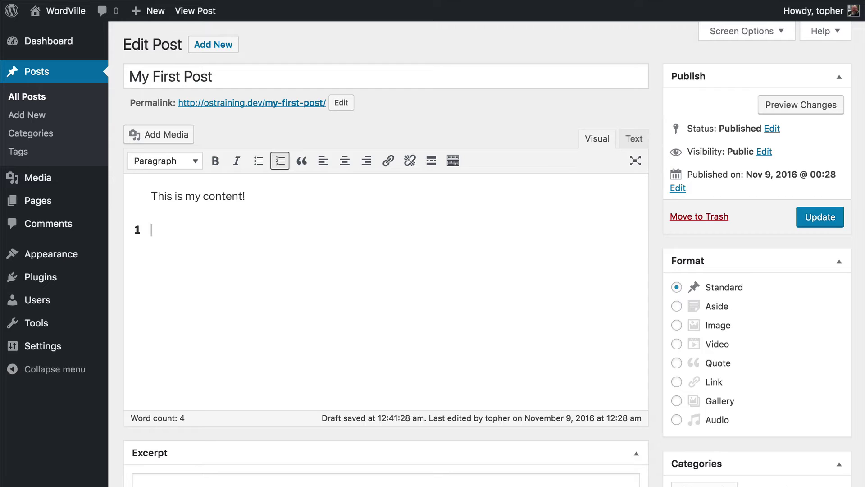
pyautogui.write('hi')
pyautogui.press('Return')
pyautogui.press('BackSpace')
pyautogui.press('BackSpace')
pyautogui.press('BackSpace')
pyautogui.press('BackSpace')
pyautogui.press('BackSpace')
pyautogui.click(302, 162)
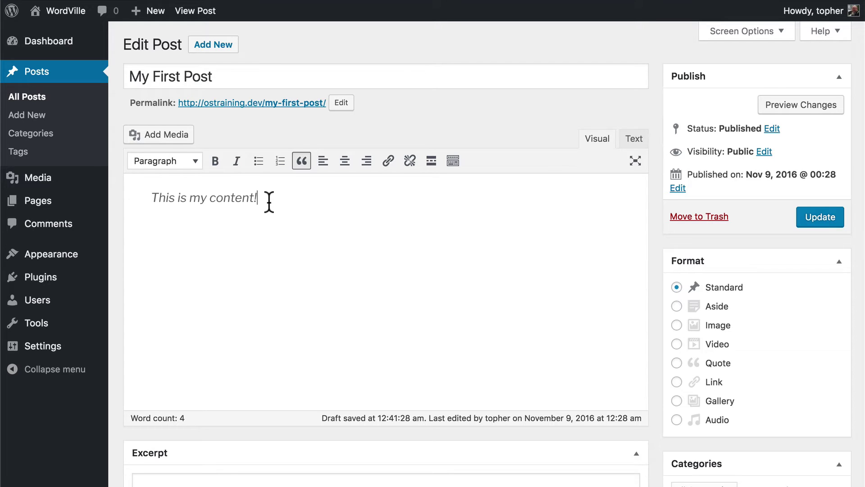
pyautogui.click(300, 162)
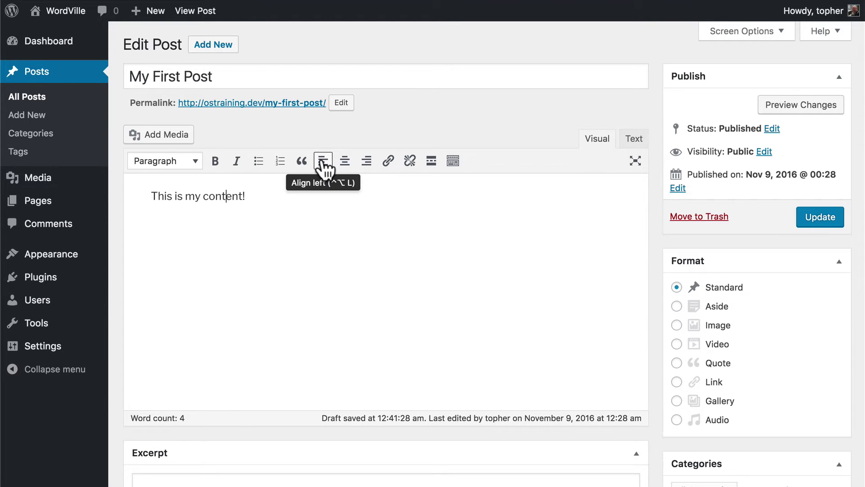
pyautogui.click(344, 163)
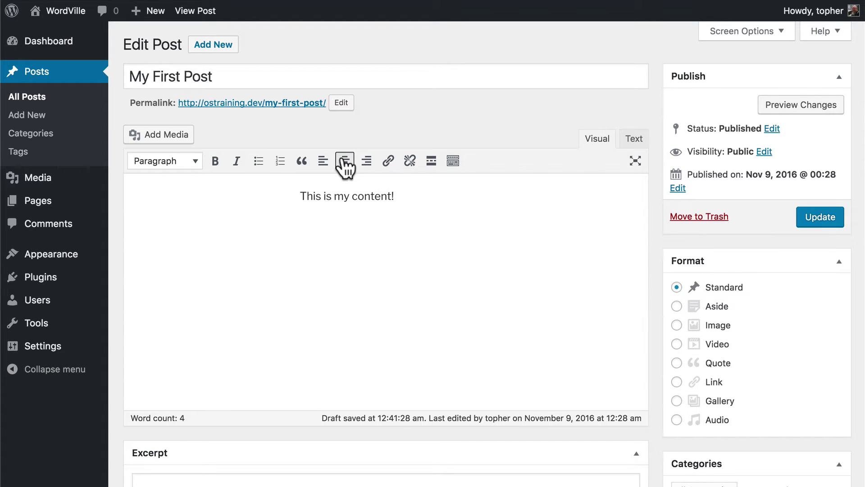
pyautogui.click(367, 166)
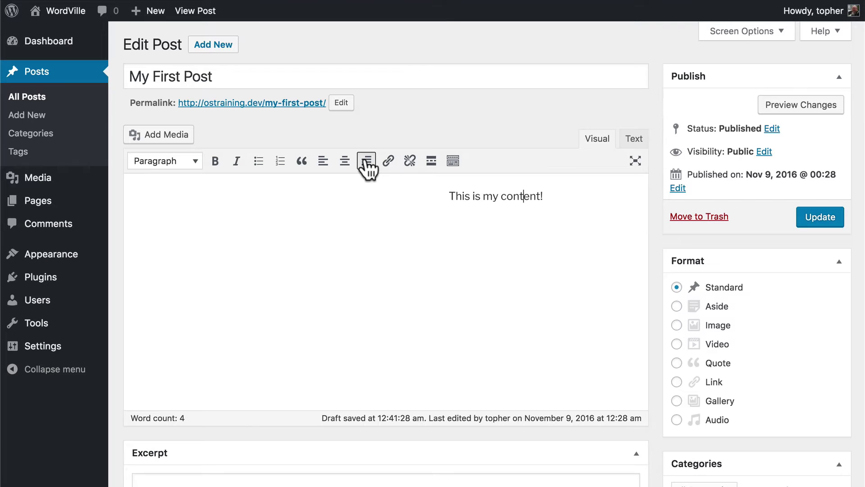
pyautogui.click(323, 162)
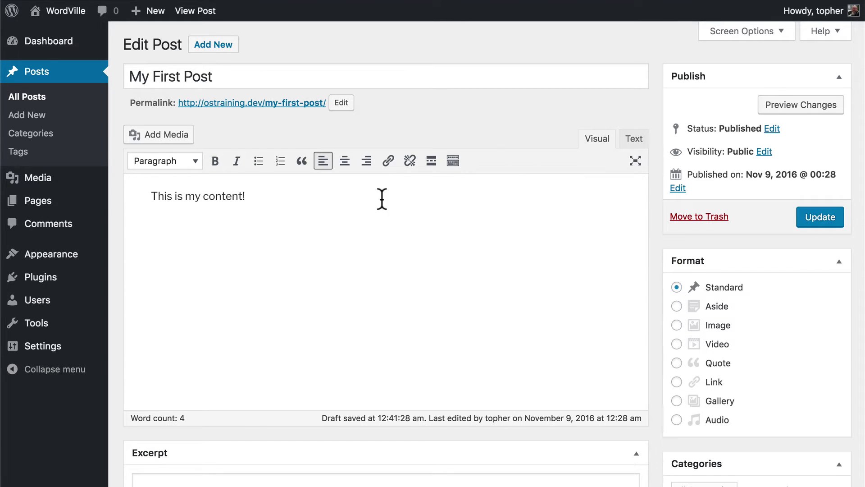
pyautogui.doubleClick(222, 195)
pyautogui.click(389, 161)
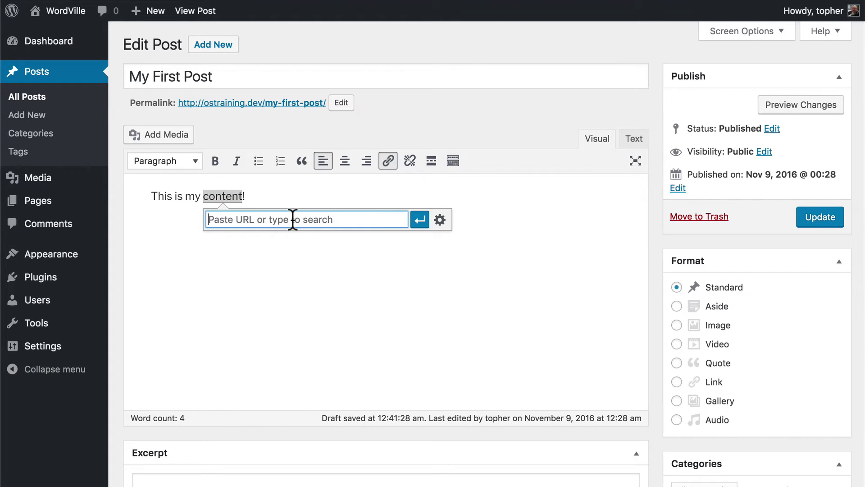
pyautogui.write('http://google.com')
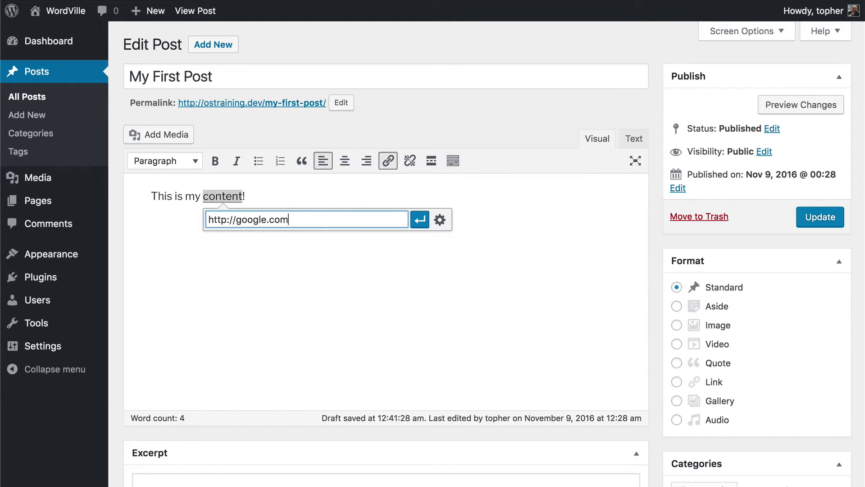
pyautogui.press('Return')
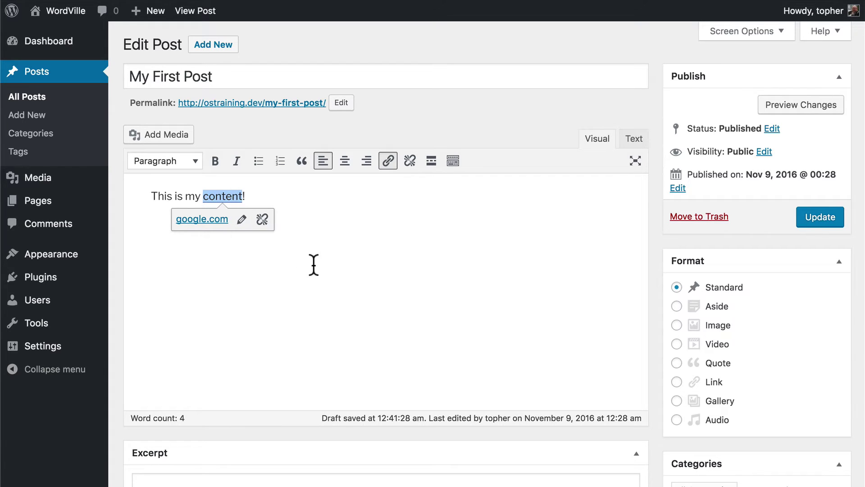
# - Remove the google.com link from 'content' and start a new link on it with Ctrl+K
pyautogui.click(313, 265)
pyautogui.click(226, 195)
pyautogui.click(240, 227)
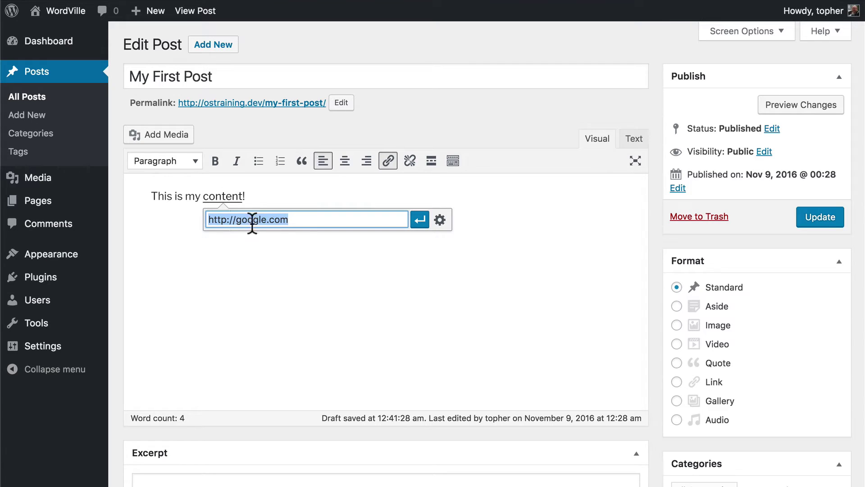
pyautogui.click(469, 327)
pyautogui.click(210, 197)
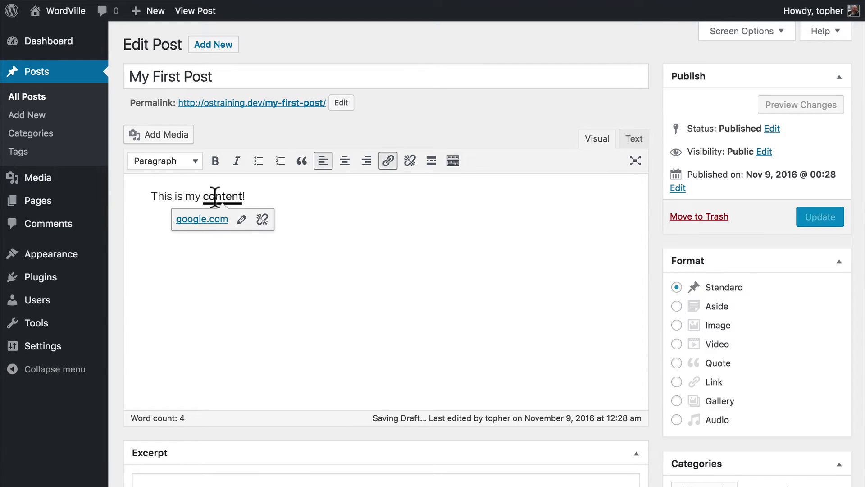
pyautogui.click(261, 218)
pyautogui.hotkey('ctrl', 'k')
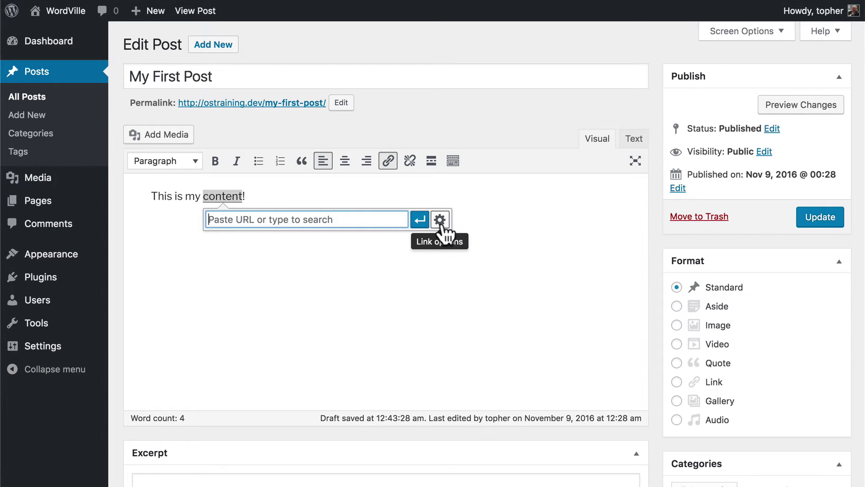
# - In the full link settings, link 'content' to My First Post, opening in a new tab
pyautogui.click(440, 221)
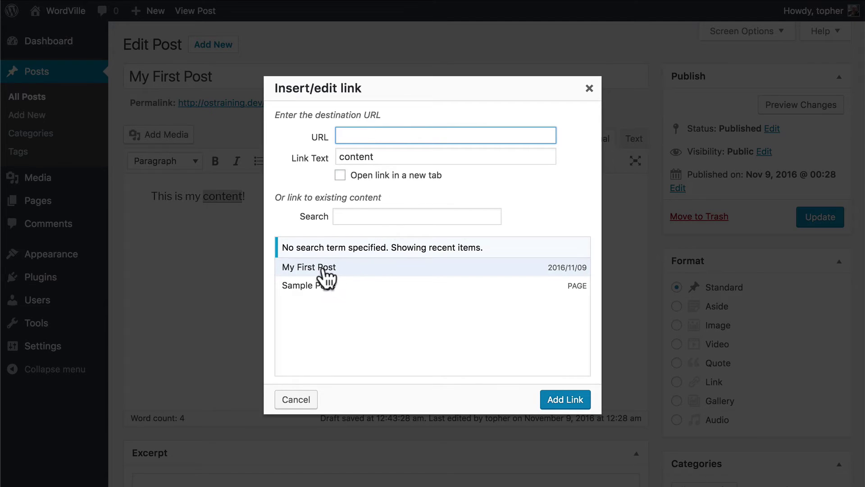
pyautogui.click(310, 268)
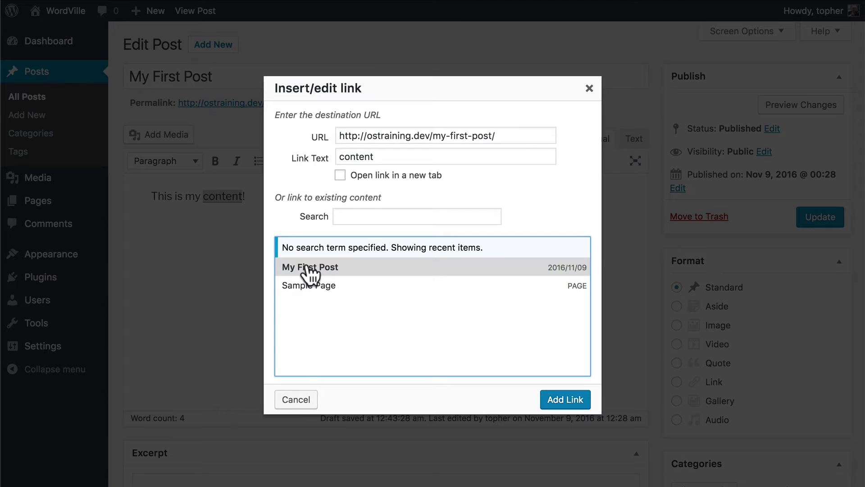
pyautogui.click(310, 287)
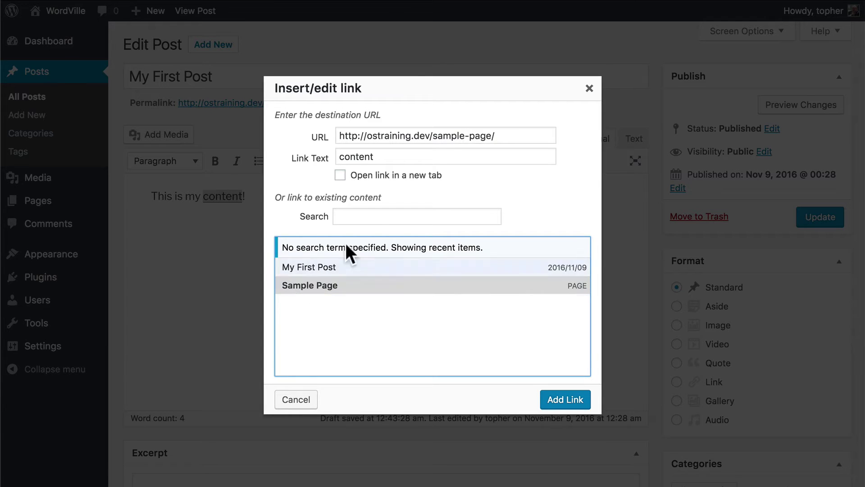
pyautogui.click(364, 215)
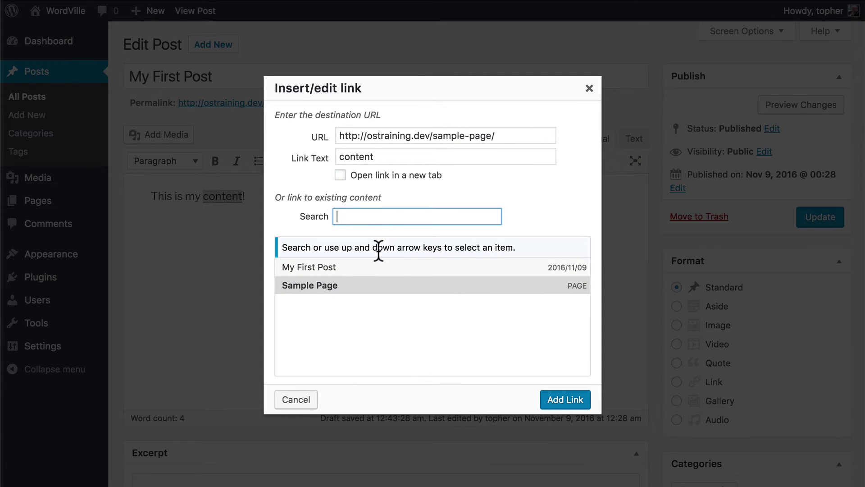
pyautogui.click(331, 268)
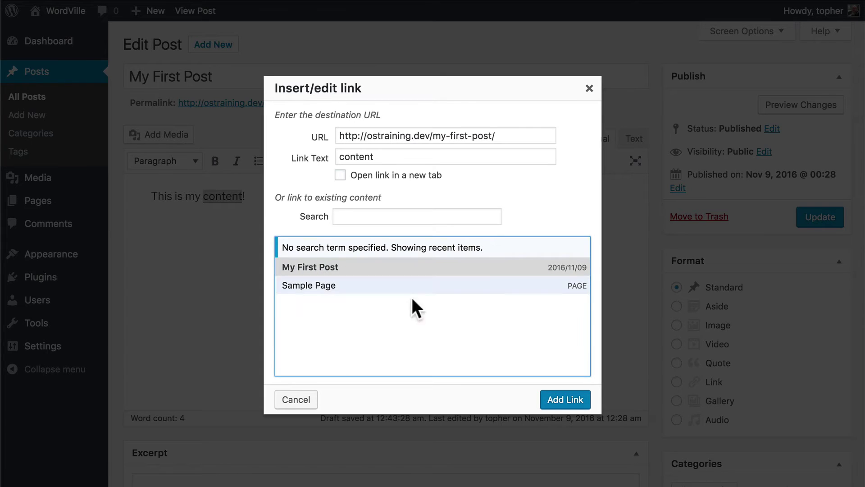
pyautogui.click(391, 185)
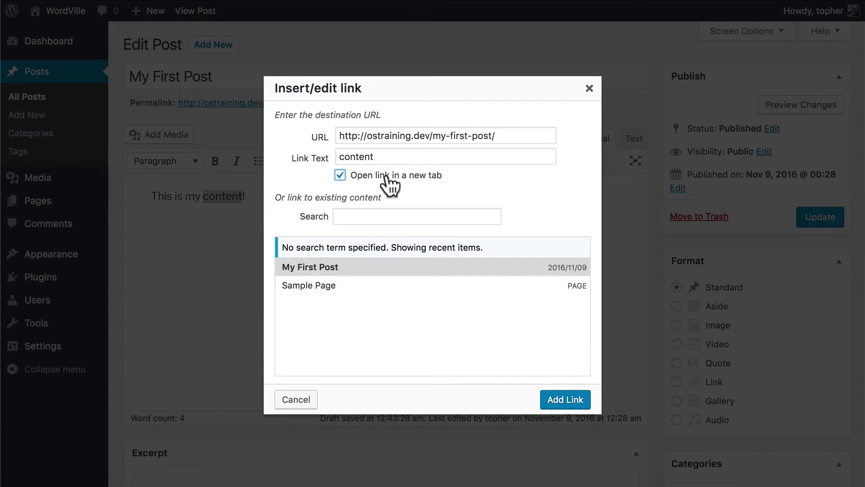
pyautogui.click(563, 405)
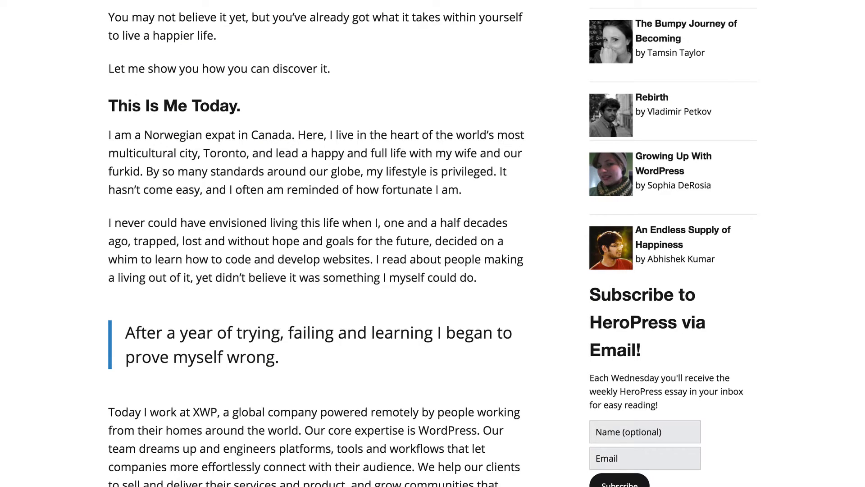
# - Copy the HeroPress essay's web address and paste it as the link on 'content'
pyautogui.rightClick(265, 2)
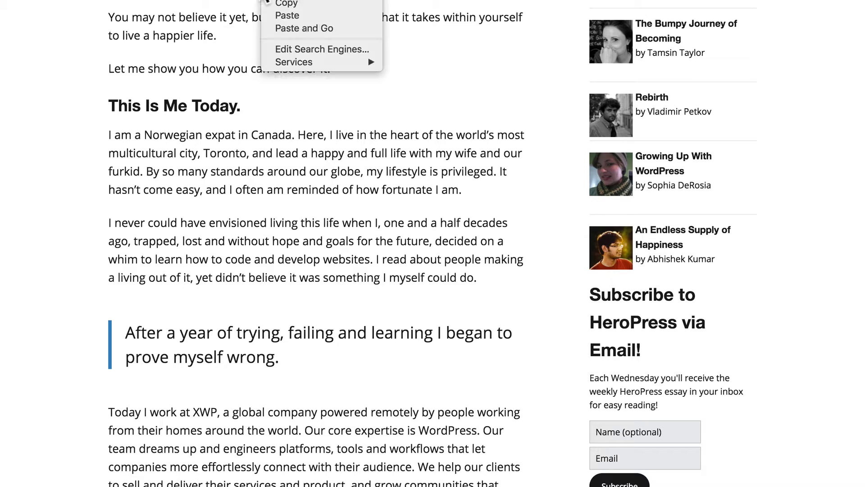
pyautogui.click(293, 3)
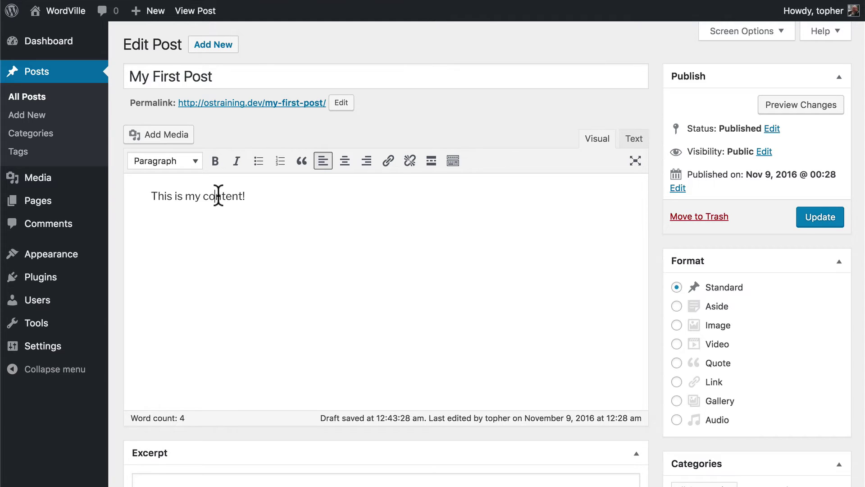
pyautogui.doubleClick(218, 195)
pyautogui.rightClick(218, 195)
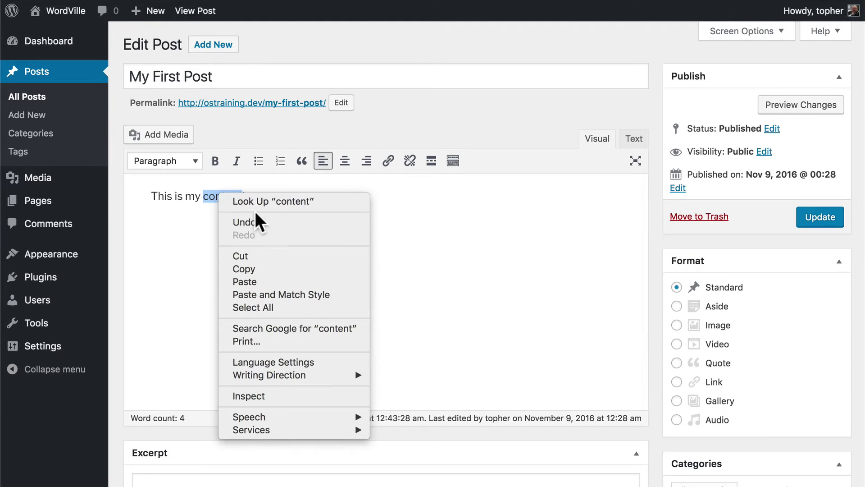
pyautogui.click(268, 283)
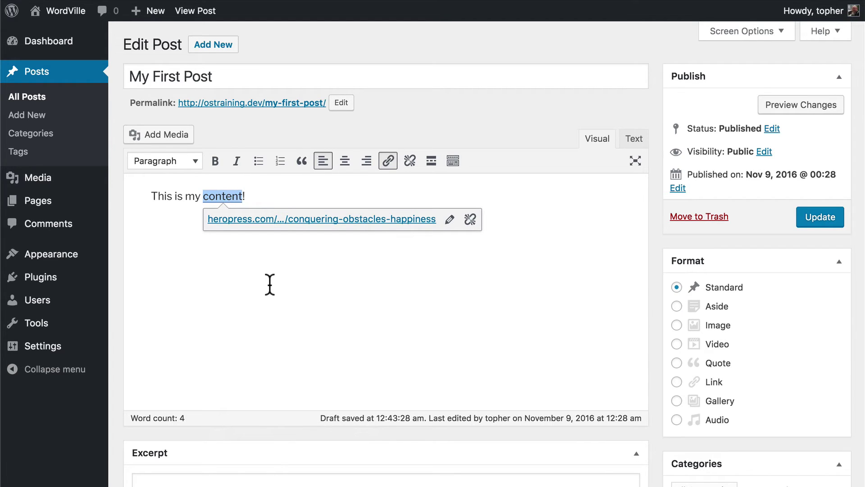
pyautogui.click(269, 283)
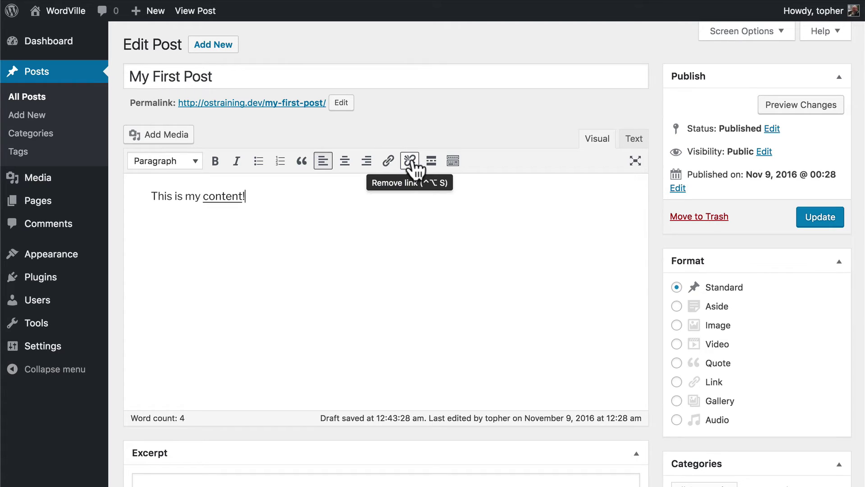
# - Unlink 'This is my content!' so it is plain text, then add an empty paragraph after it
pyautogui.click(220, 198)
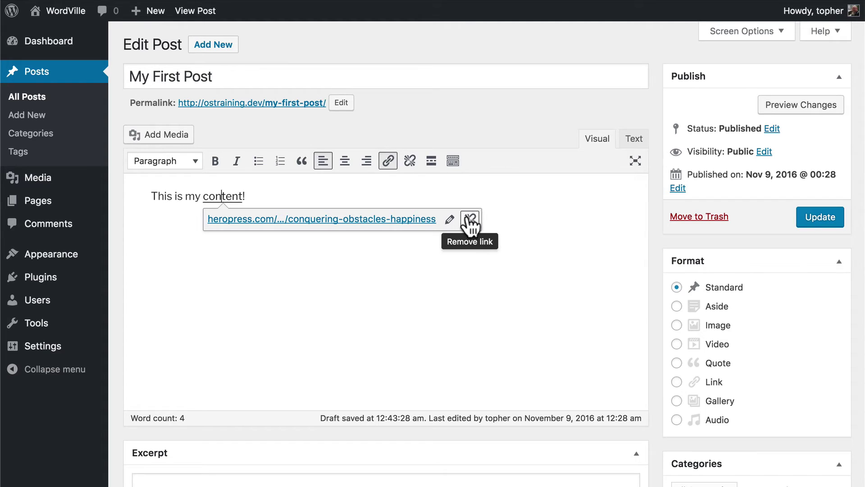
pyautogui.click(410, 161)
pyautogui.hotkey('ctrl', 'z')
pyautogui.click(299, 195)
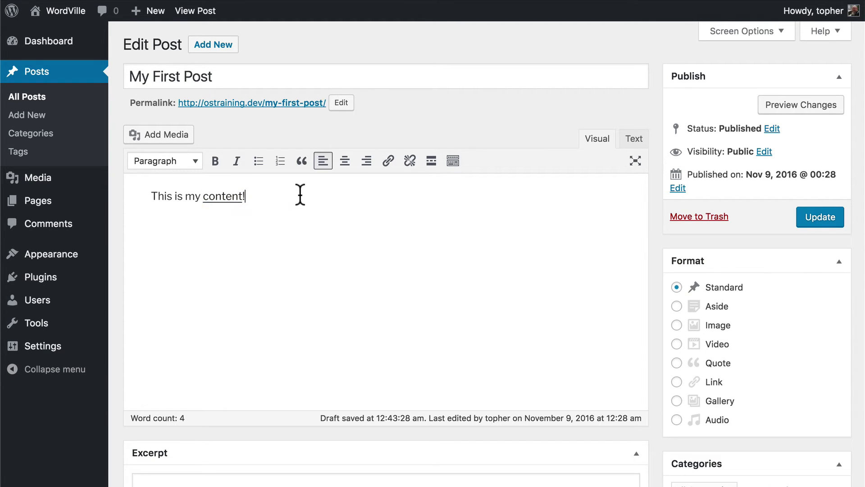
pyautogui.moveTo(154, 196); pyautogui.dragTo(317, 205)
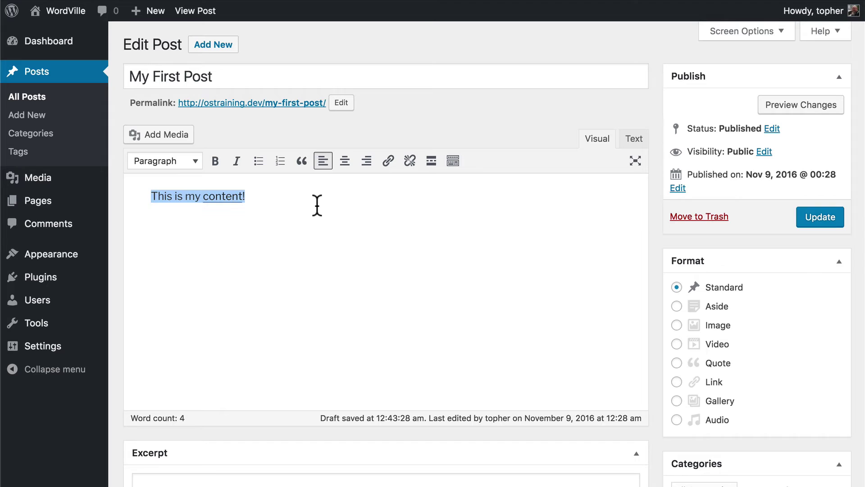
pyautogui.click(410, 161)
pyautogui.click(381, 198)
pyautogui.press('Return')
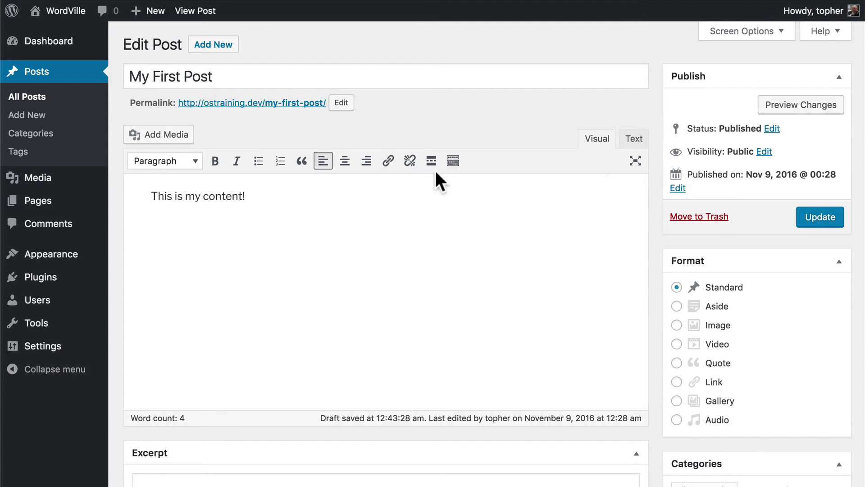
# - Insert a read-more tag after the first line and type 'More text here.' below it
pyautogui.click(431, 163)
pyautogui.press('Return')
pyautogui.write('More text here.')
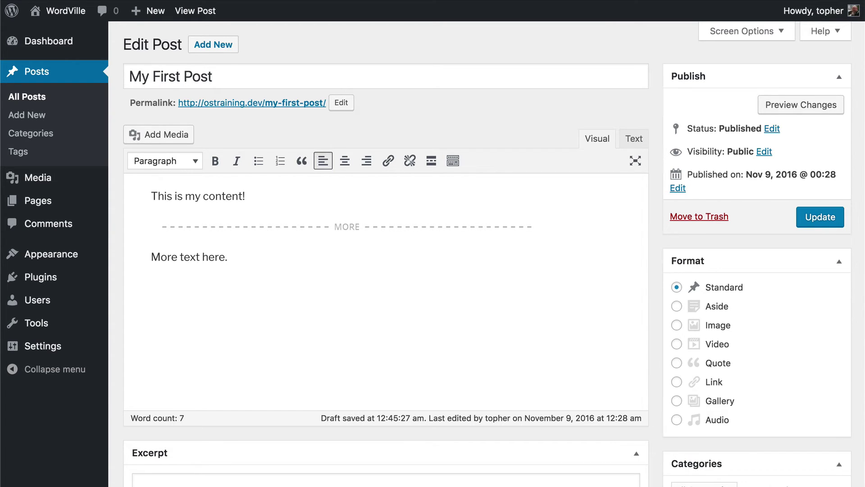
# - Show the second toolbar row and start a new paragraph after 'More text here.'
pyautogui.click(453, 161)
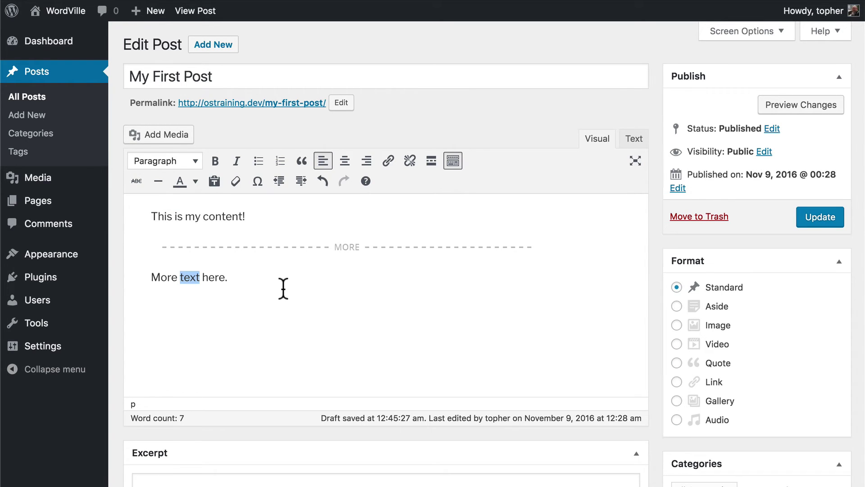
pyautogui.press('Return')
# - Insert a horizontal line below 'More text here.', glancing at the Text color options
pyautogui.click(158, 182)
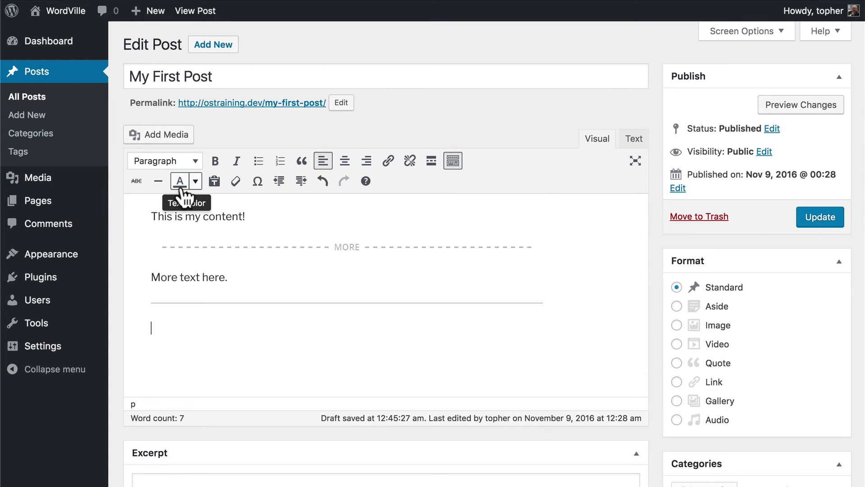
pyautogui.click(195, 181)
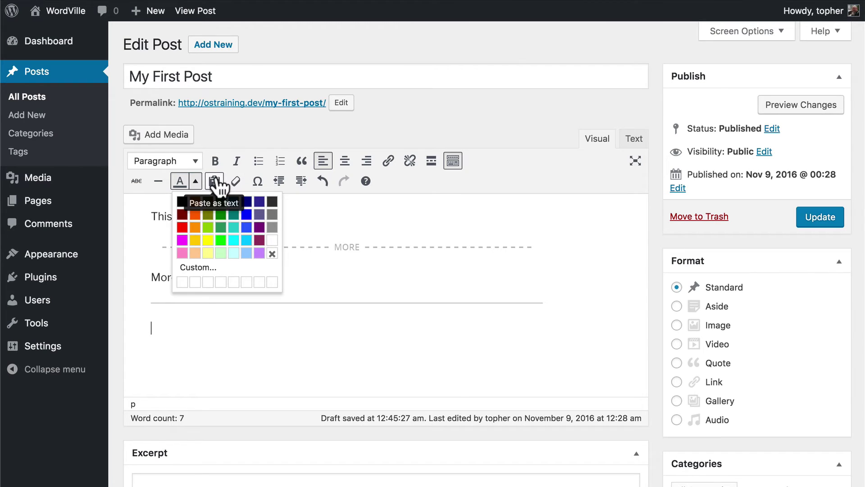
pyautogui.click(221, 136)
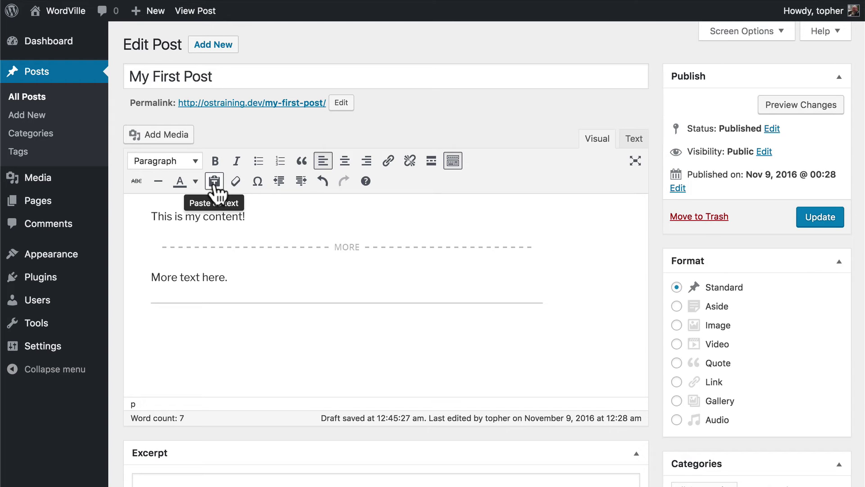
# - Paste the HeroPress article heading and quote below the divider, then undo the formatted paste
pyautogui.click(201, 325)
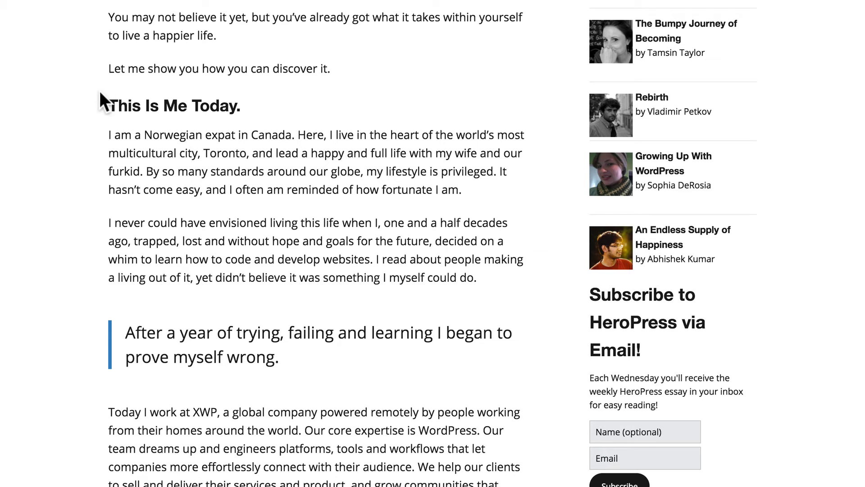
pyautogui.moveTo(100, 93); pyautogui.dragTo(312, 356)
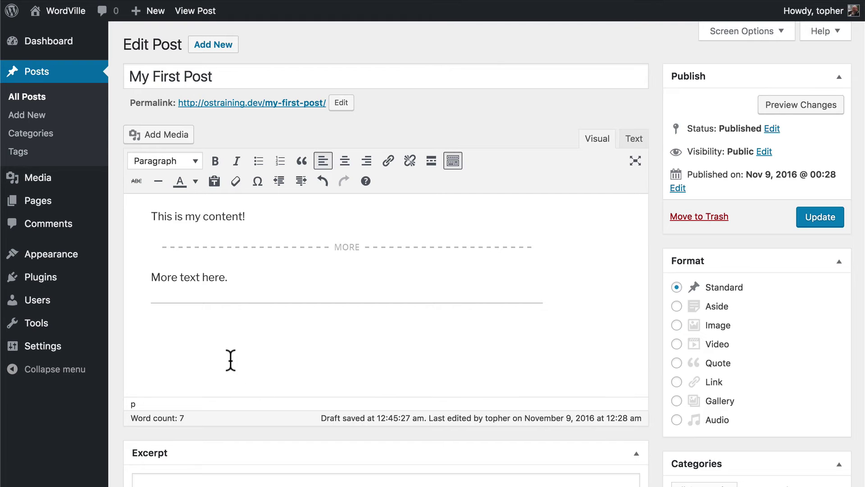
pyautogui.press('super+v')
pyautogui.scroll(-5, 289, 362)
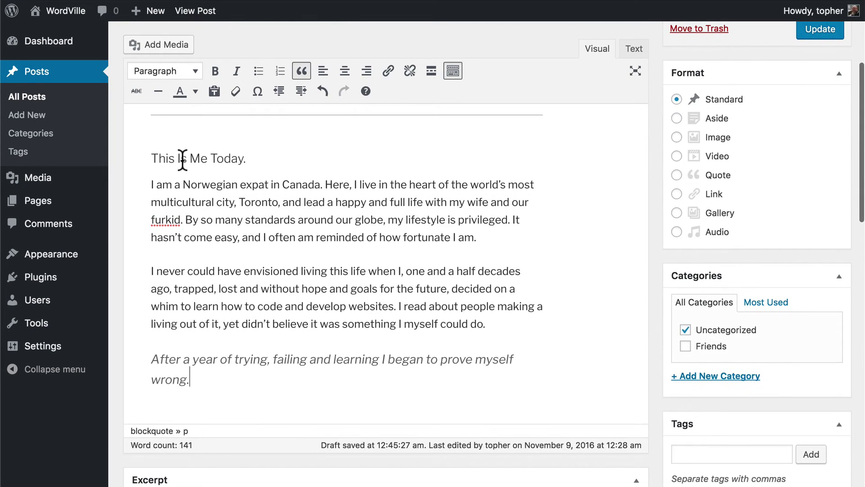
pyautogui.click(182, 159)
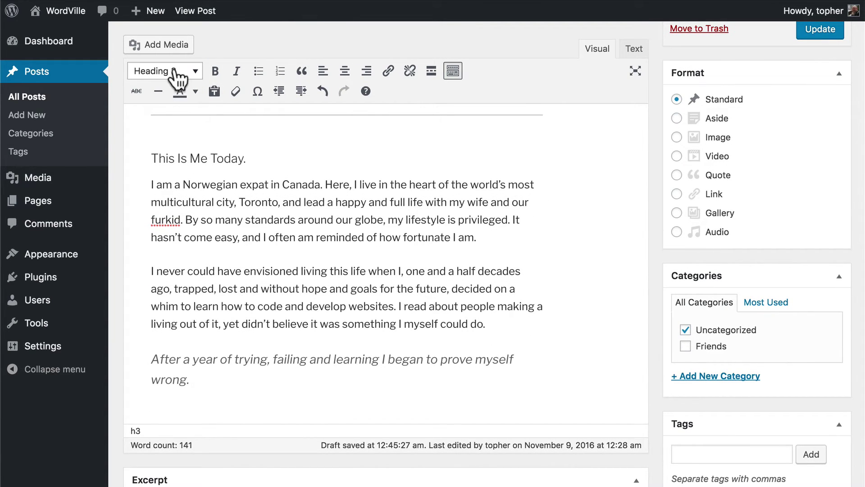
pyautogui.click(188, 355)
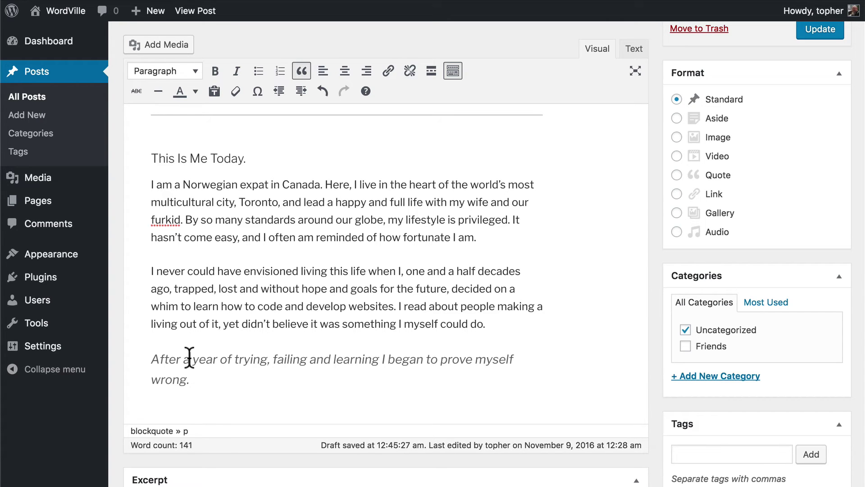
pyautogui.hotkey('ctrl', 'z')
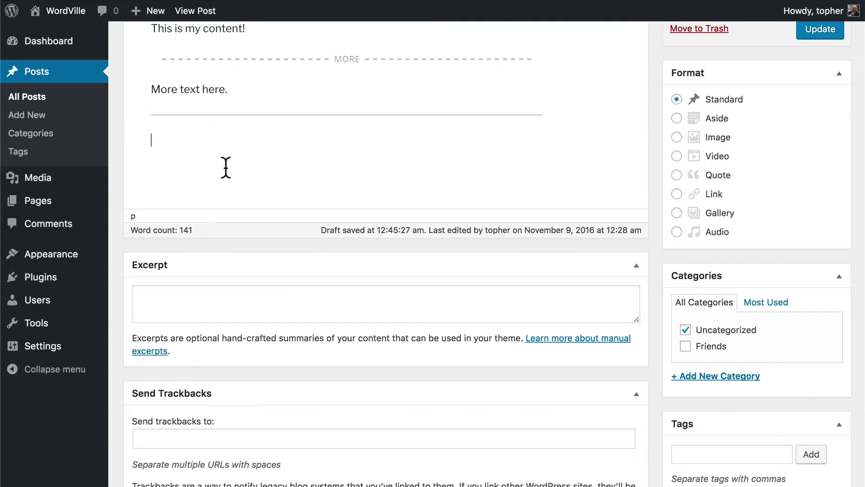
pyautogui.scroll(1, 225, 167)
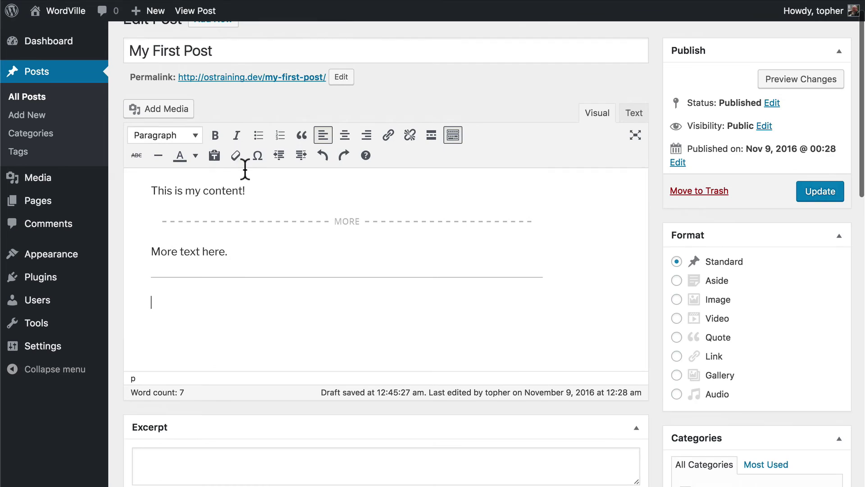
# - Paste the article again with Paste as text on, undo it, and leave plain-text pasting enabled
pyautogui.click(215, 155)
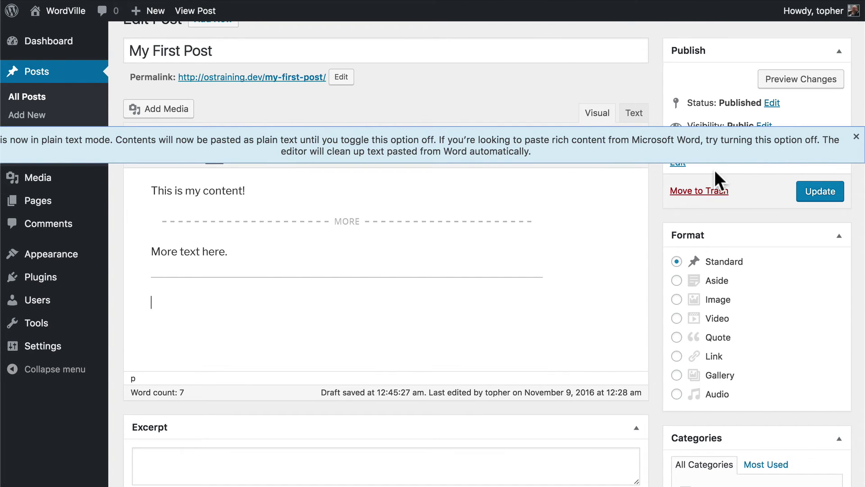
pyautogui.click(856, 137)
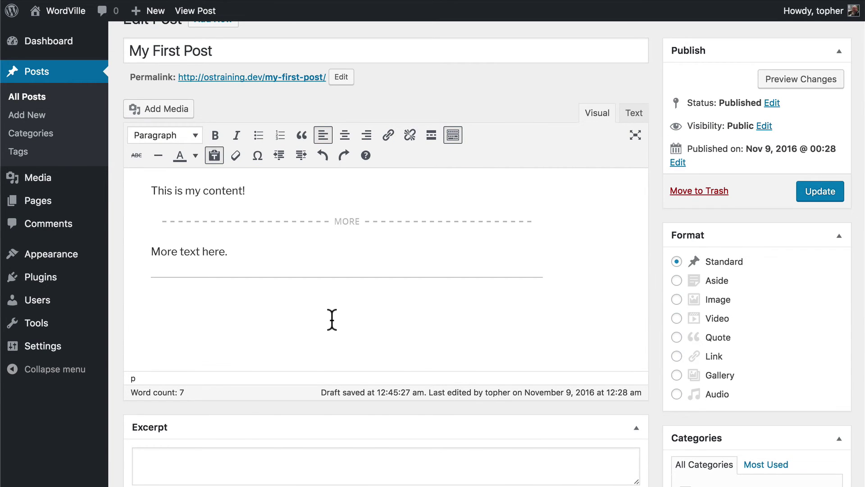
pyautogui.press('super+v')
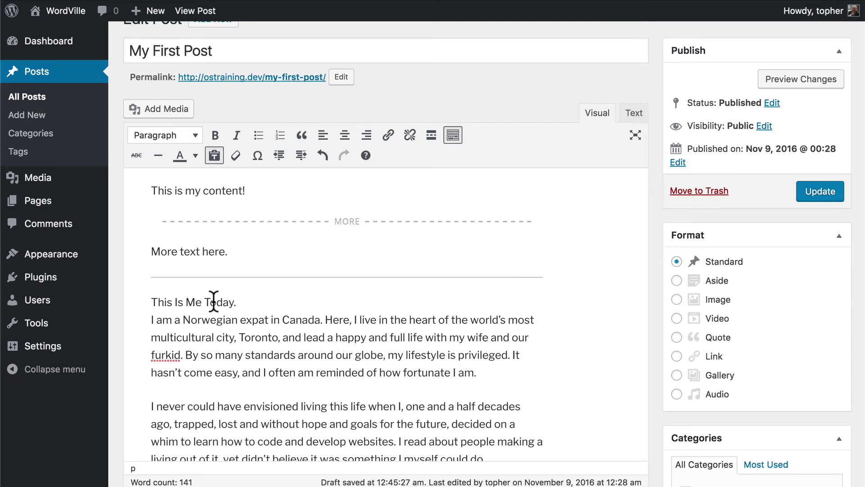
pyautogui.scroll(-3, 213, 301)
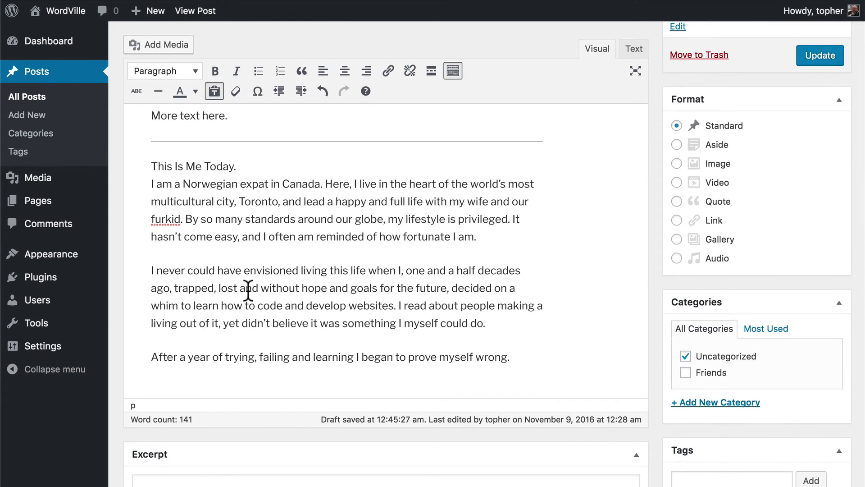
pyautogui.scroll(2, 248, 292)
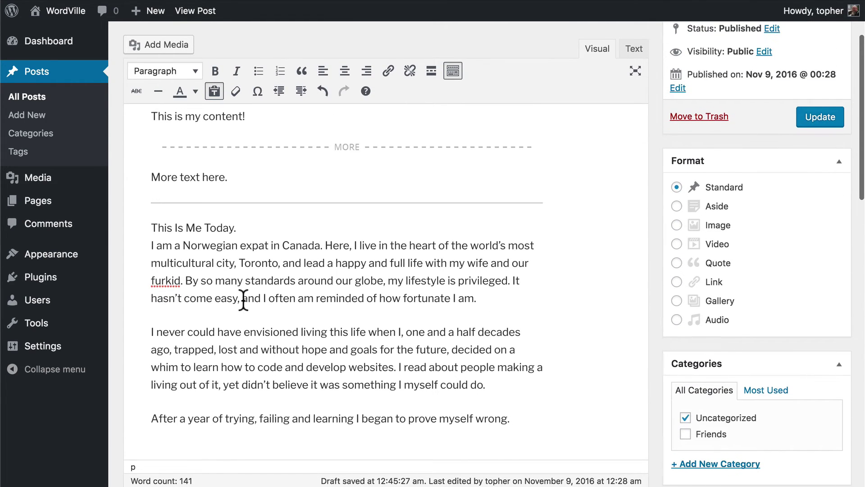
pyautogui.press('super+z')
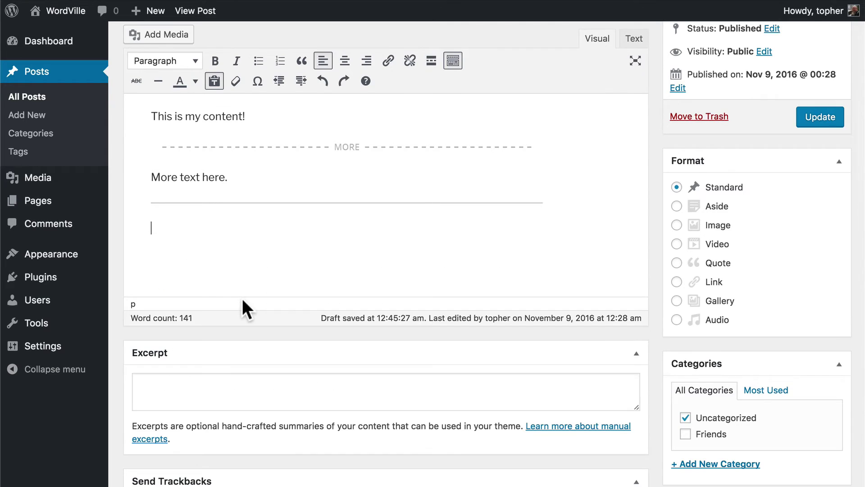
pyautogui.click(215, 81)
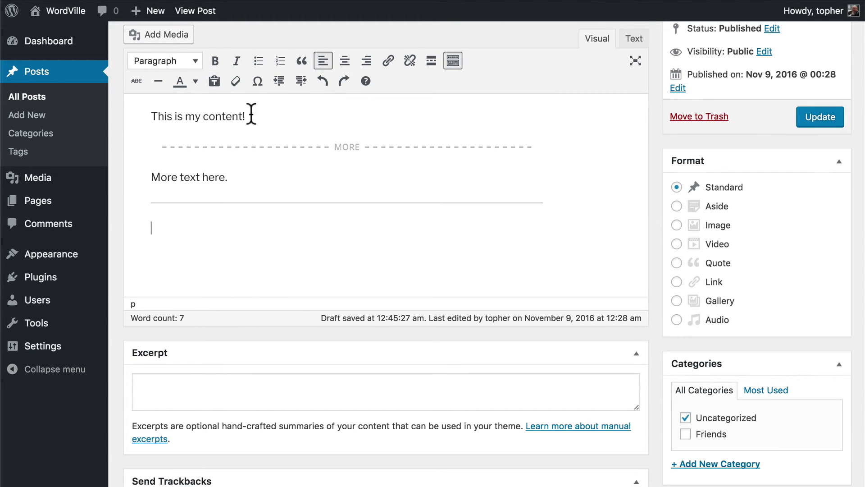
pyautogui.click(264, 120)
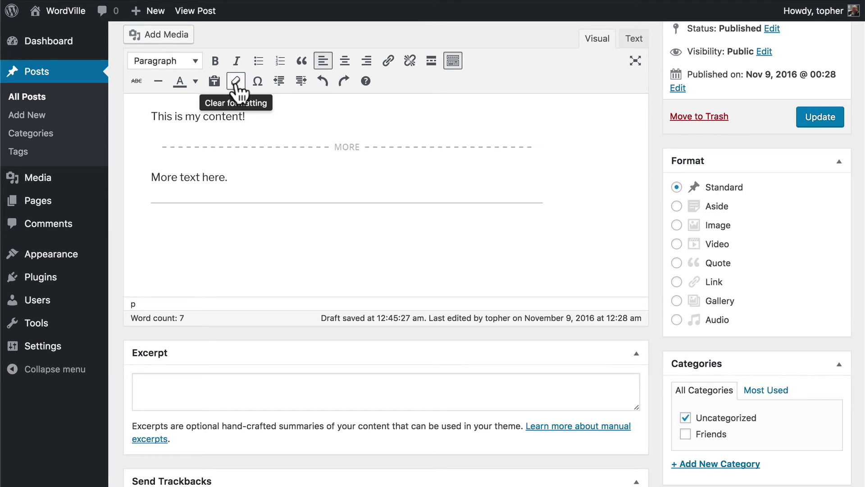
pyautogui.click(159, 116)
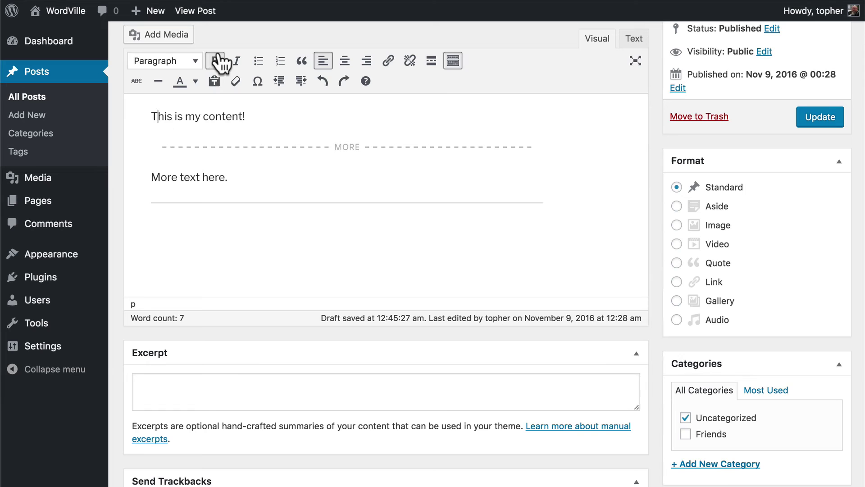
pyautogui.click(215, 60)
pyautogui.click(195, 117)
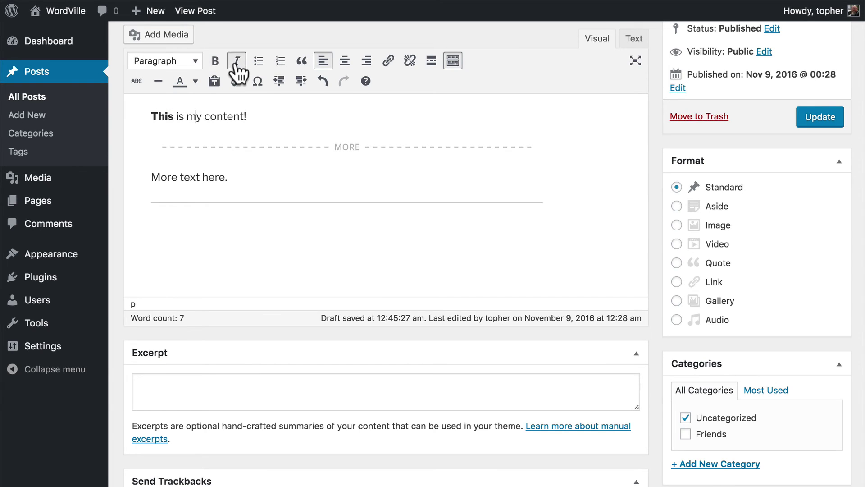
pyautogui.click(236, 62)
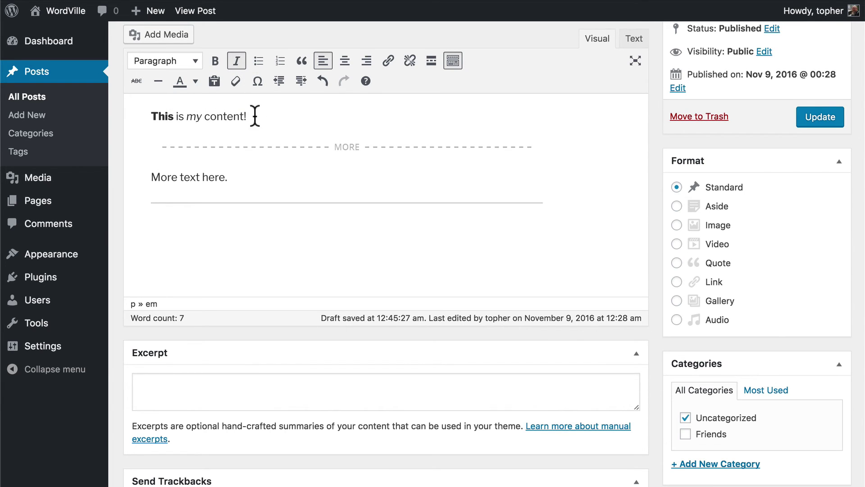
pyautogui.click(260, 60)
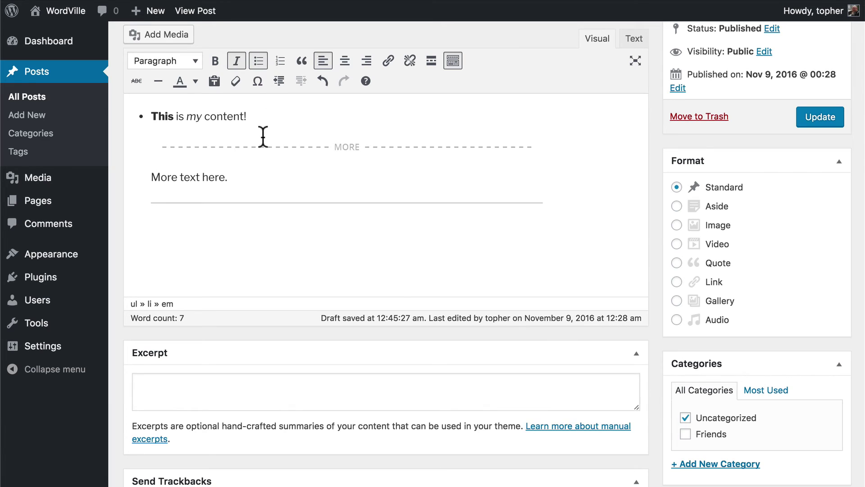
pyautogui.moveTo(257, 113); pyautogui.dragTo(115, 110)
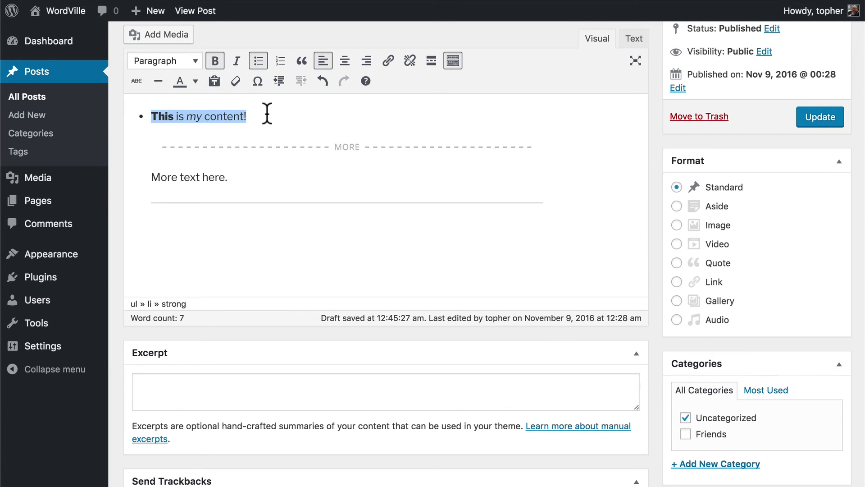
pyautogui.click(236, 82)
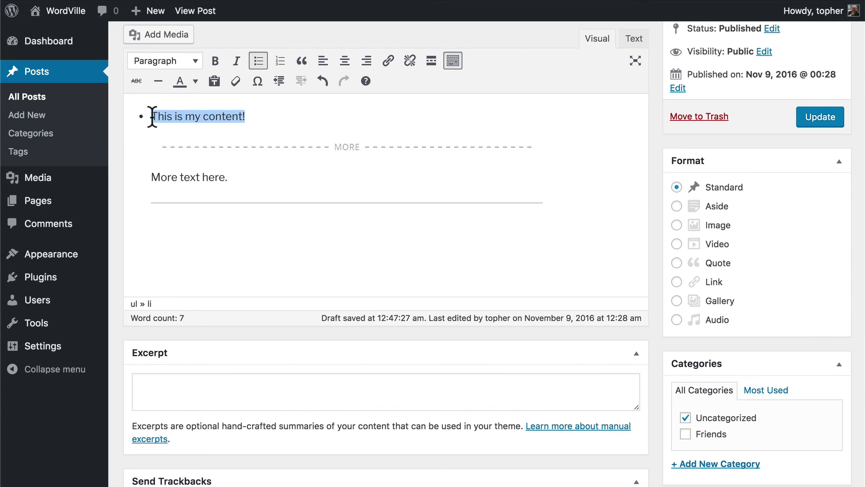
# - Remove the bullet from the first line and replace the line with the special character é
pyautogui.click(259, 63)
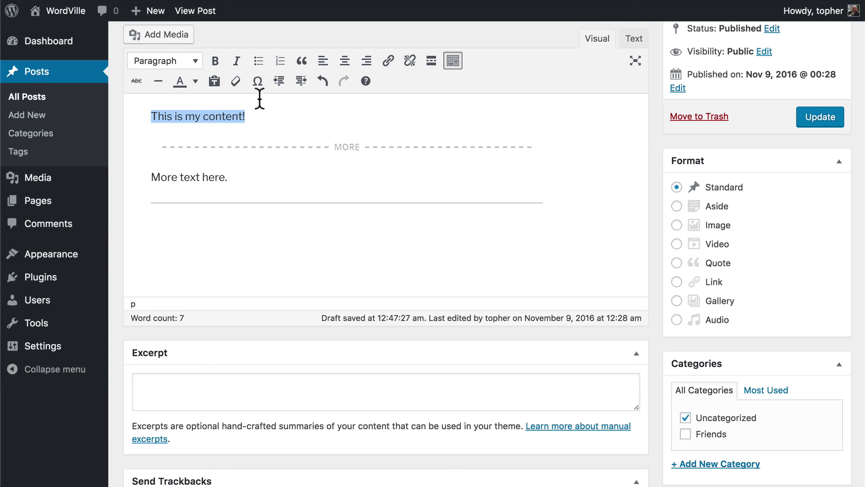
pyautogui.click(257, 82)
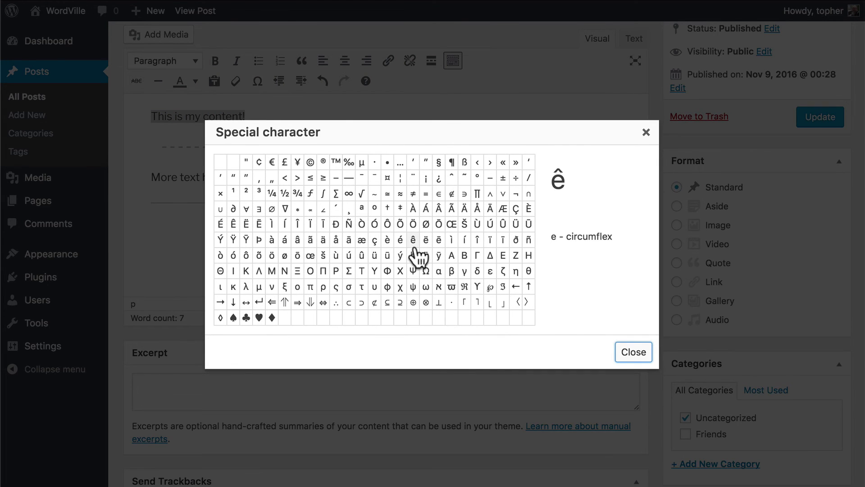
pyautogui.scroll(-3, 414, 252)
pyautogui.scroll(5, 418, 257)
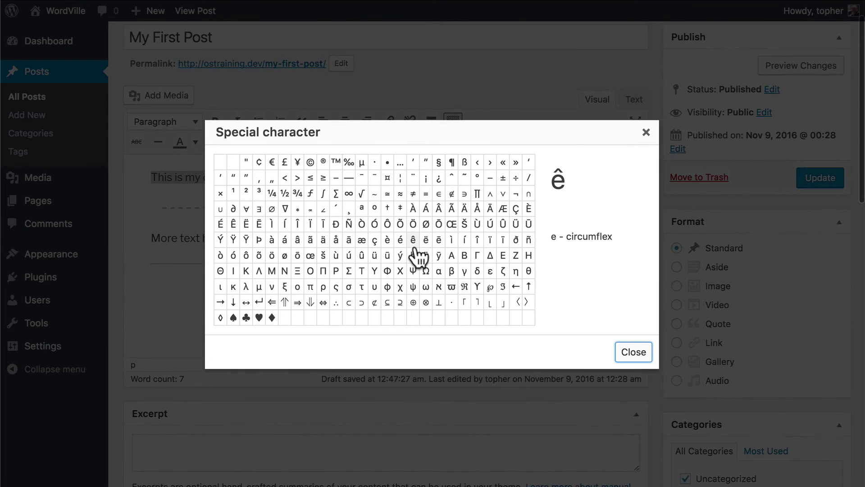
pyautogui.scroll(1, 419, 257)
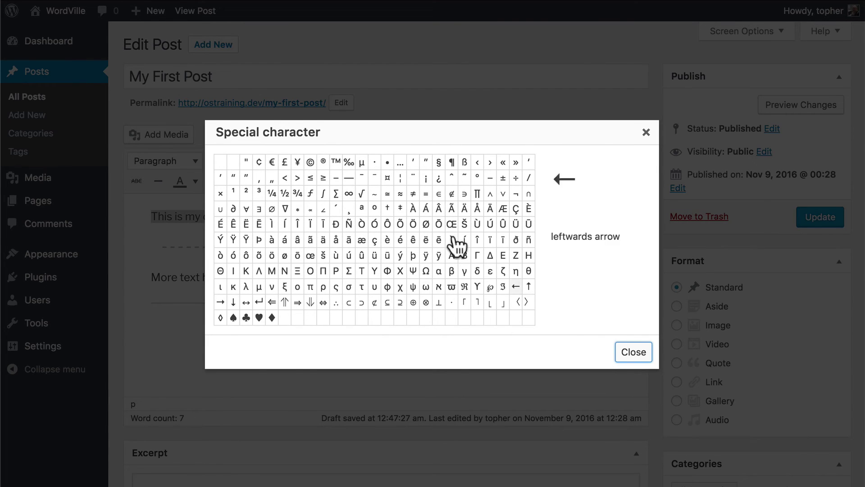
pyautogui.click(401, 240)
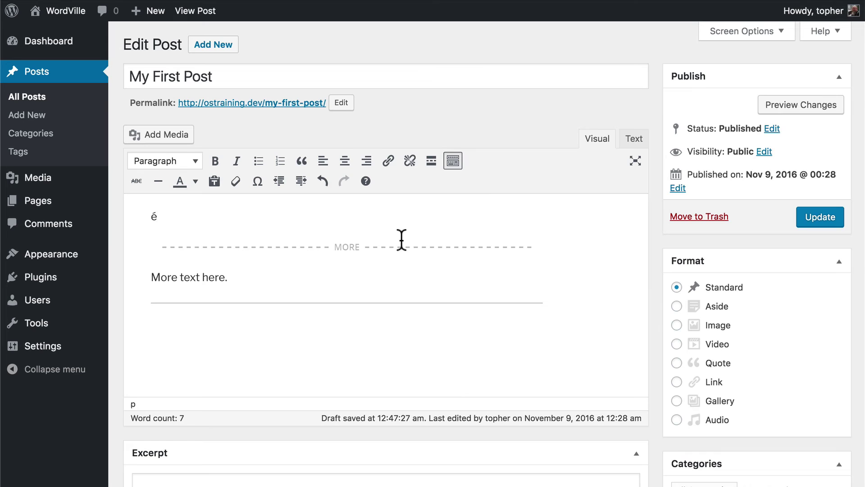
# - Undo the é so the first line reads 'This is my content!', then indent and outdent it
pyautogui.hotkey('ctrl', 'z')
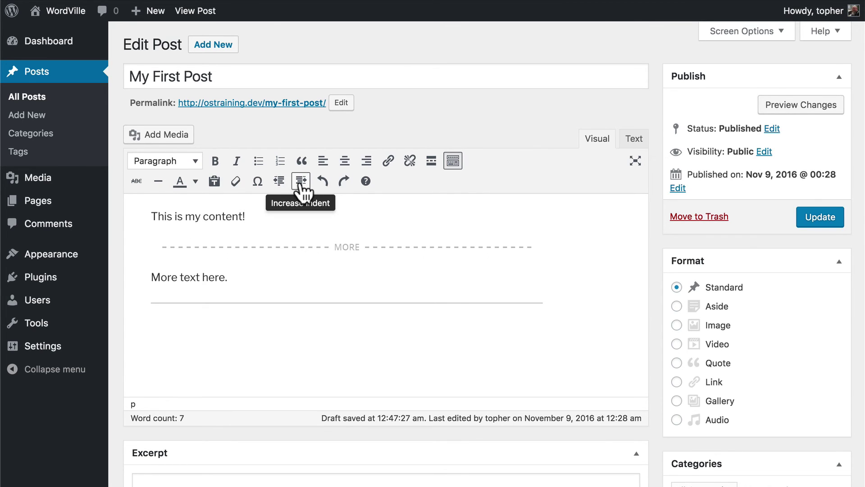
pyautogui.tripleClick(185, 216)
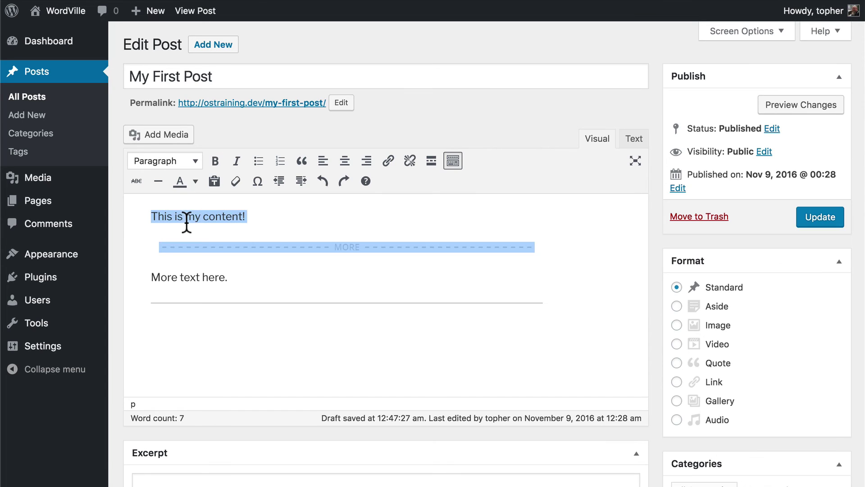
pyautogui.doubleClick(189, 216)
pyautogui.moveTo(246, 216); pyautogui.dragTo(147, 212)
pyautogui.click(301, 181)
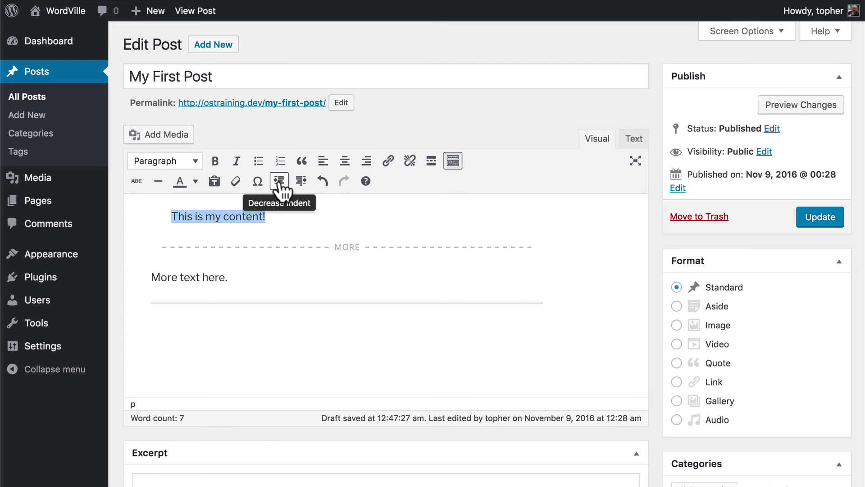
pyautogui.click(279, 182)
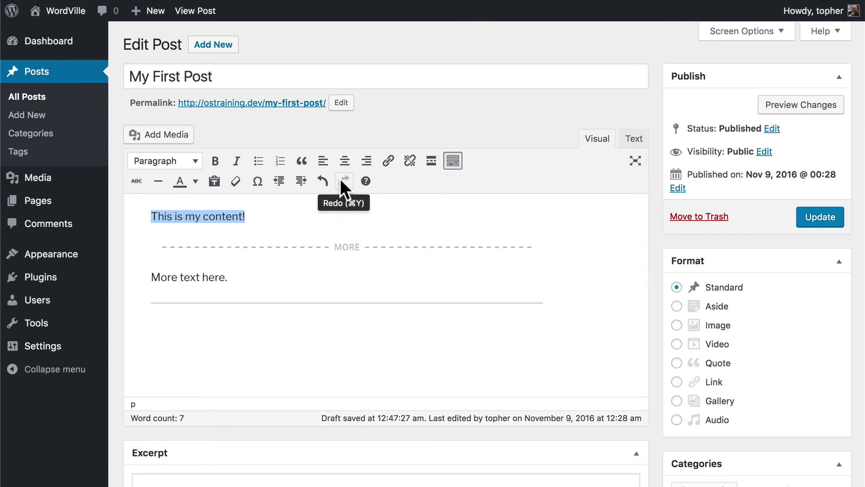
pyautogui.click(366, 181)
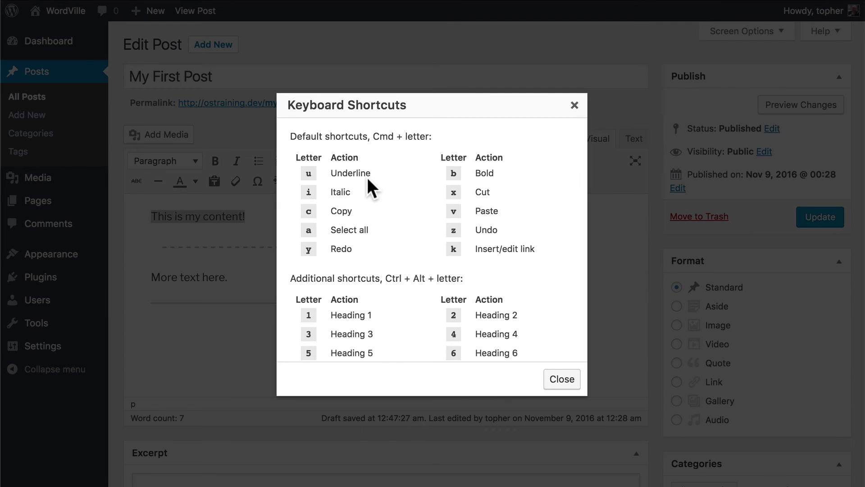
pyautogui.scroll(-5, 367, 177)
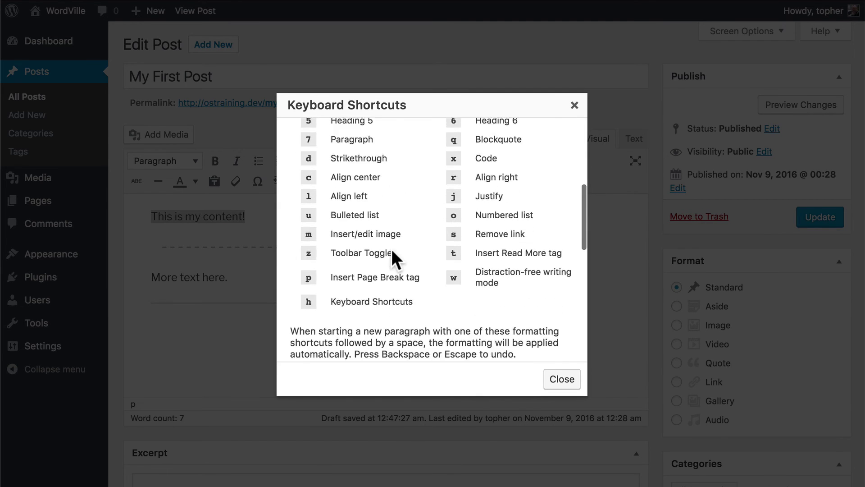
pyautogui.scroll(-5, 392, 251)
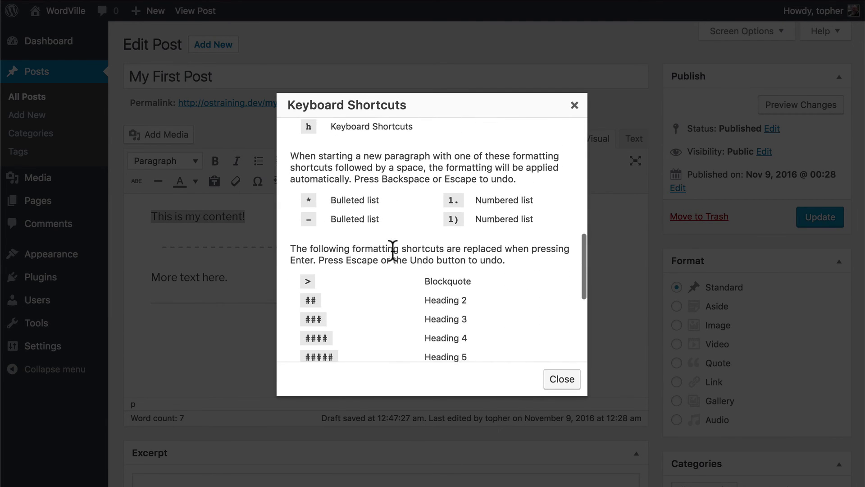
pyautogui.scroll(3, 392, 250)
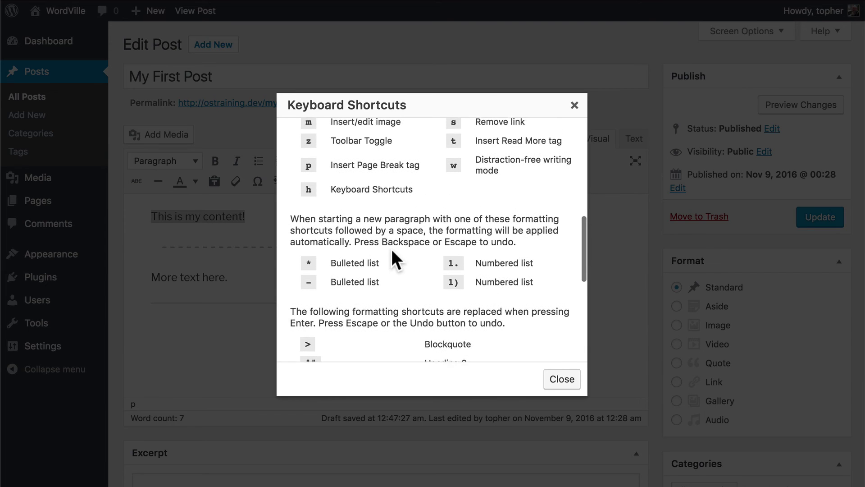
pyautogui.scroll(1, 391, 253)
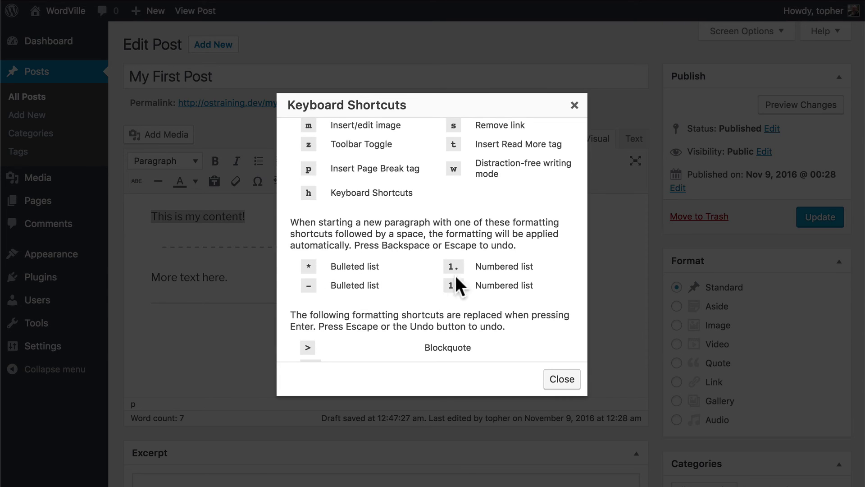
pyautogui.scroll(-5, 450, 290)
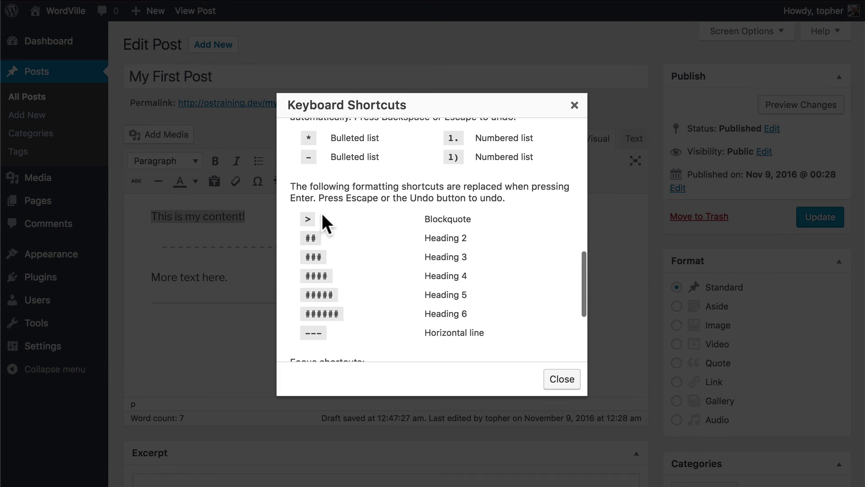
pyautogui.scroll(-3, 338, 266)
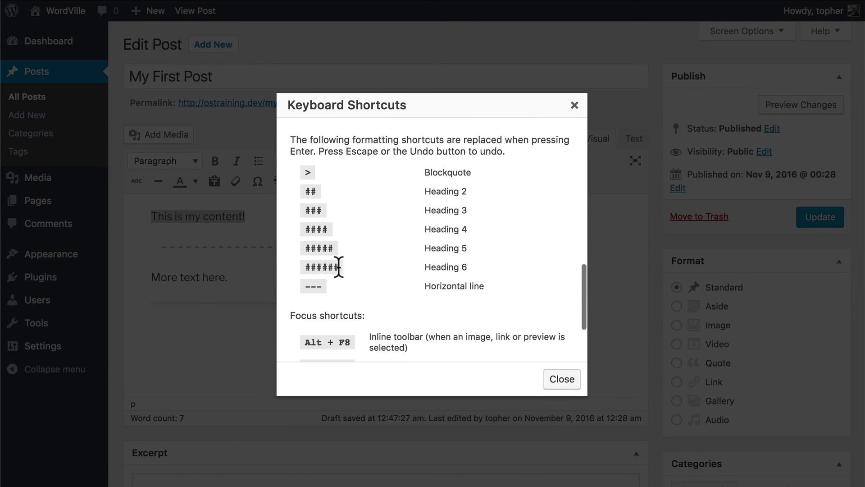
pyautogui.scroll(10, 351, 193)
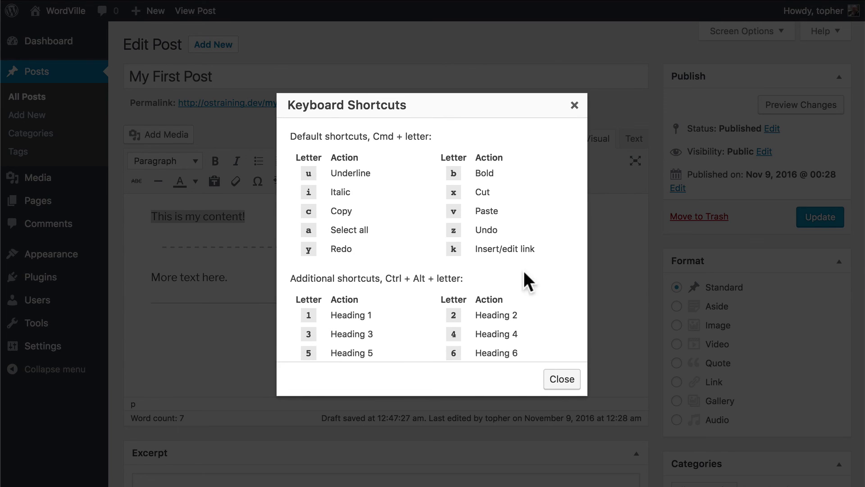
pyautogui.click(562, 379)
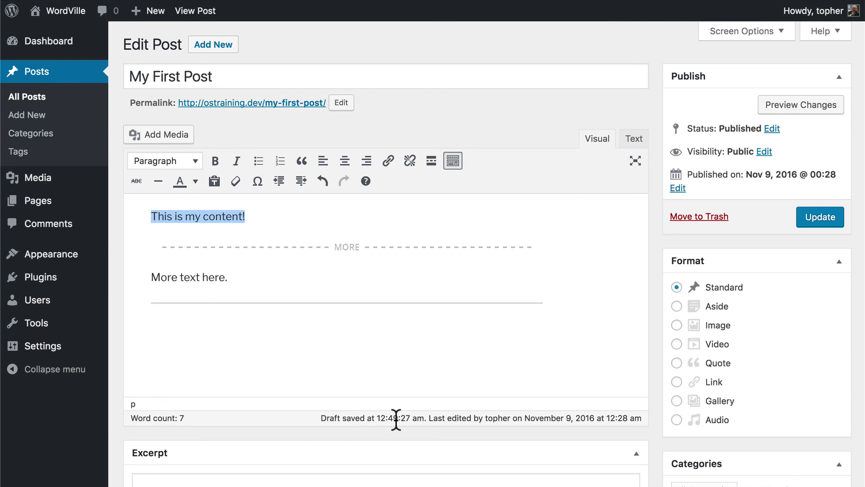
pyautogui.click(634, 140)
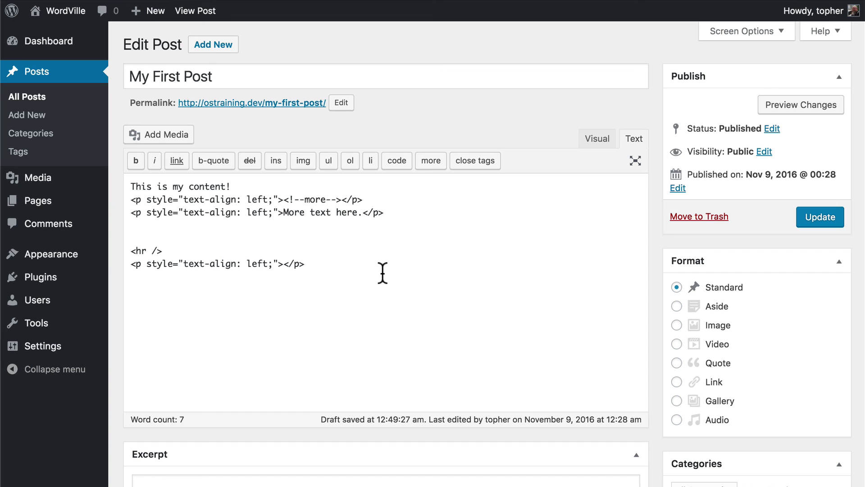
pyautogui.click(605, 145)
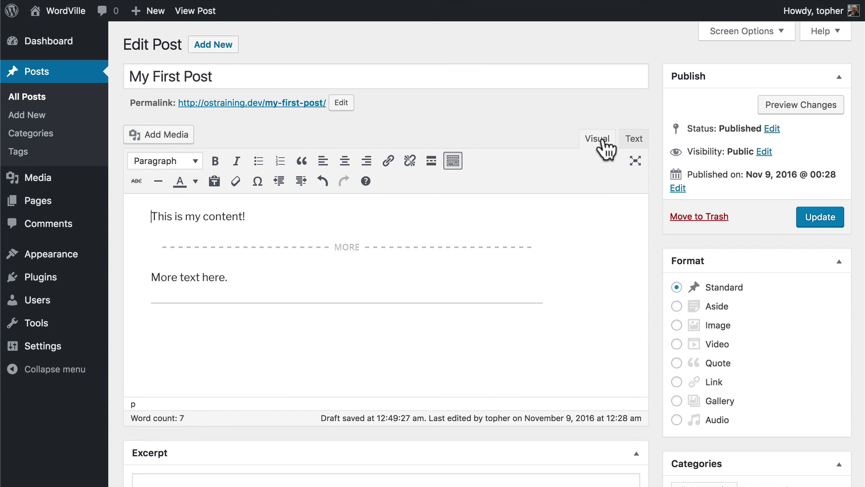
# - Turn on distraction-free writing mode and place the caret below the horizontal divider
pyautogui.click(636, 161)
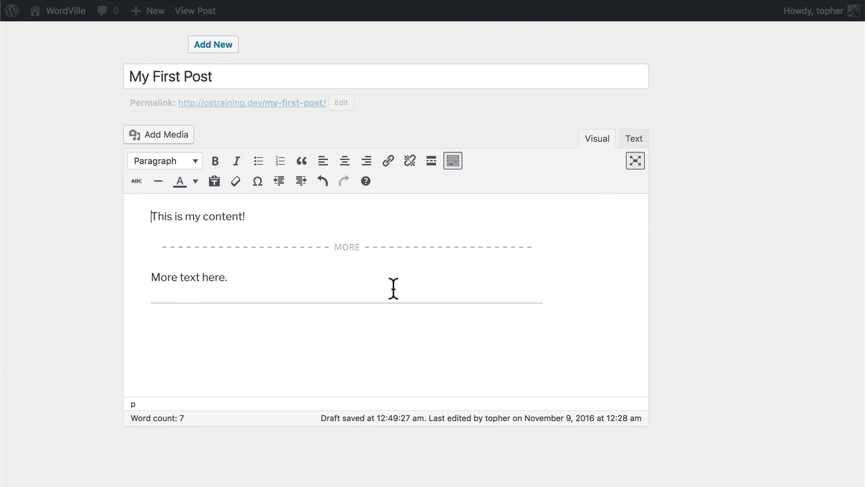
pyautogui.click(393, 289)
pyautogui.moveTo(416, 193)
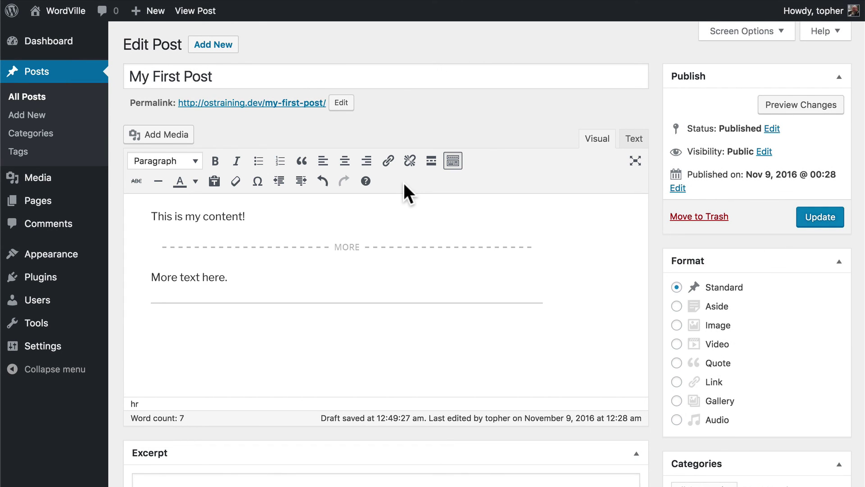